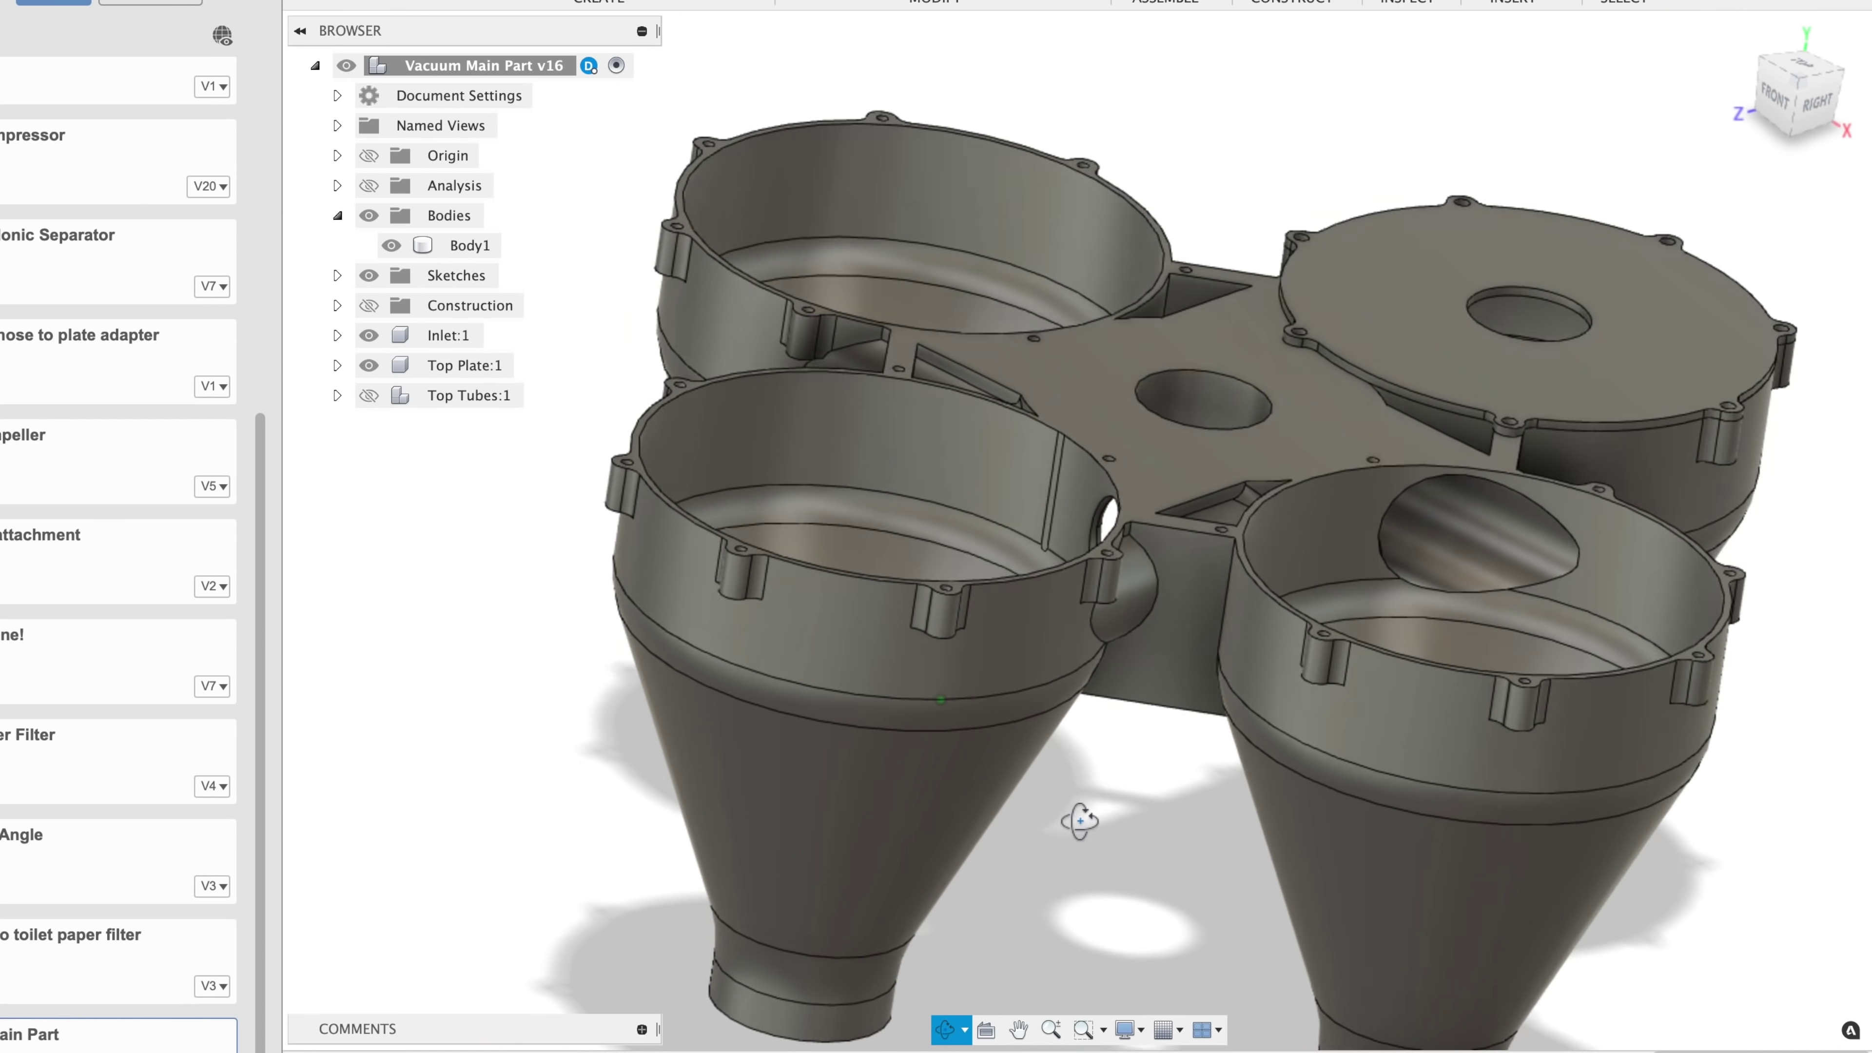
# Step: Orbit down onto the cyclone's top plate, select Body1, and zoom on the central hole
pyautogui.moveTo(1078, 807); pyautogui.dragTo(1120, 824)
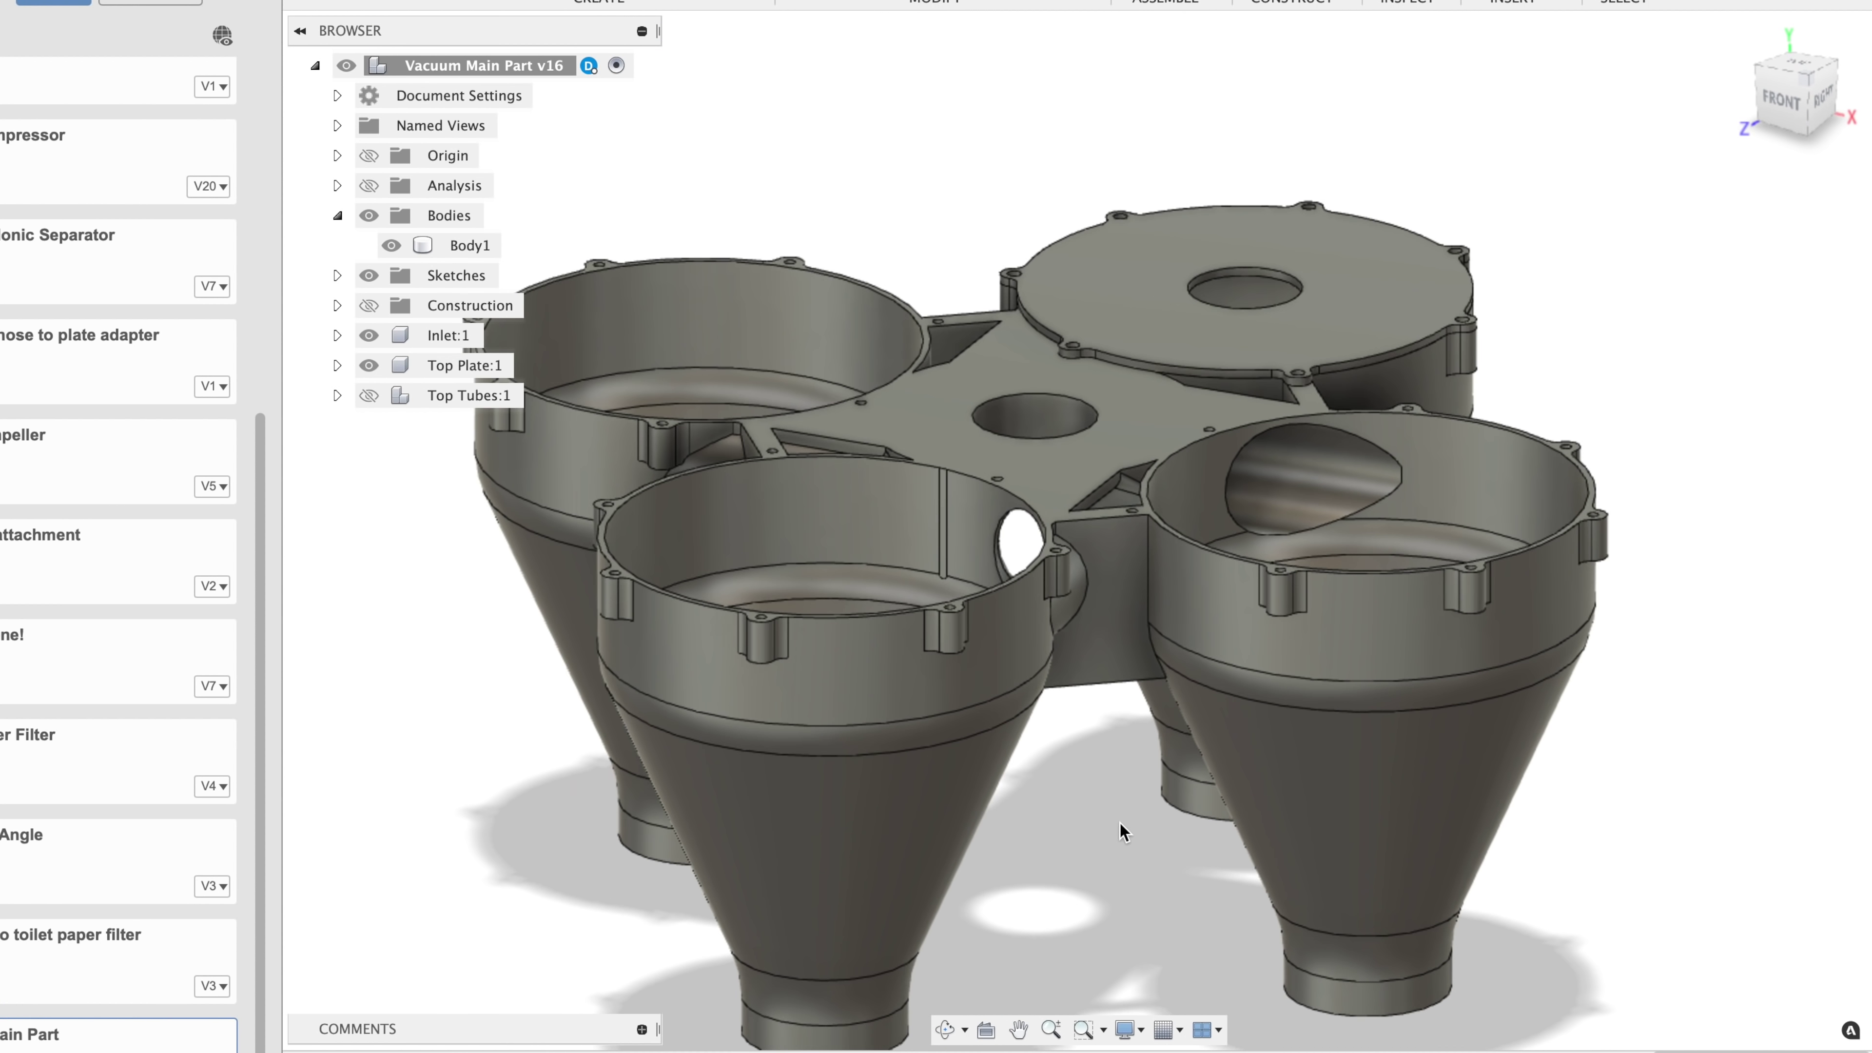
pyautogui.moveTo(1121, 757); pyautogui.dragTo(1054, 727)
pyautogui.press('Escape')
pyautogui.click(1039, 720)
pyautogui.scroll(5, 1047, 649)
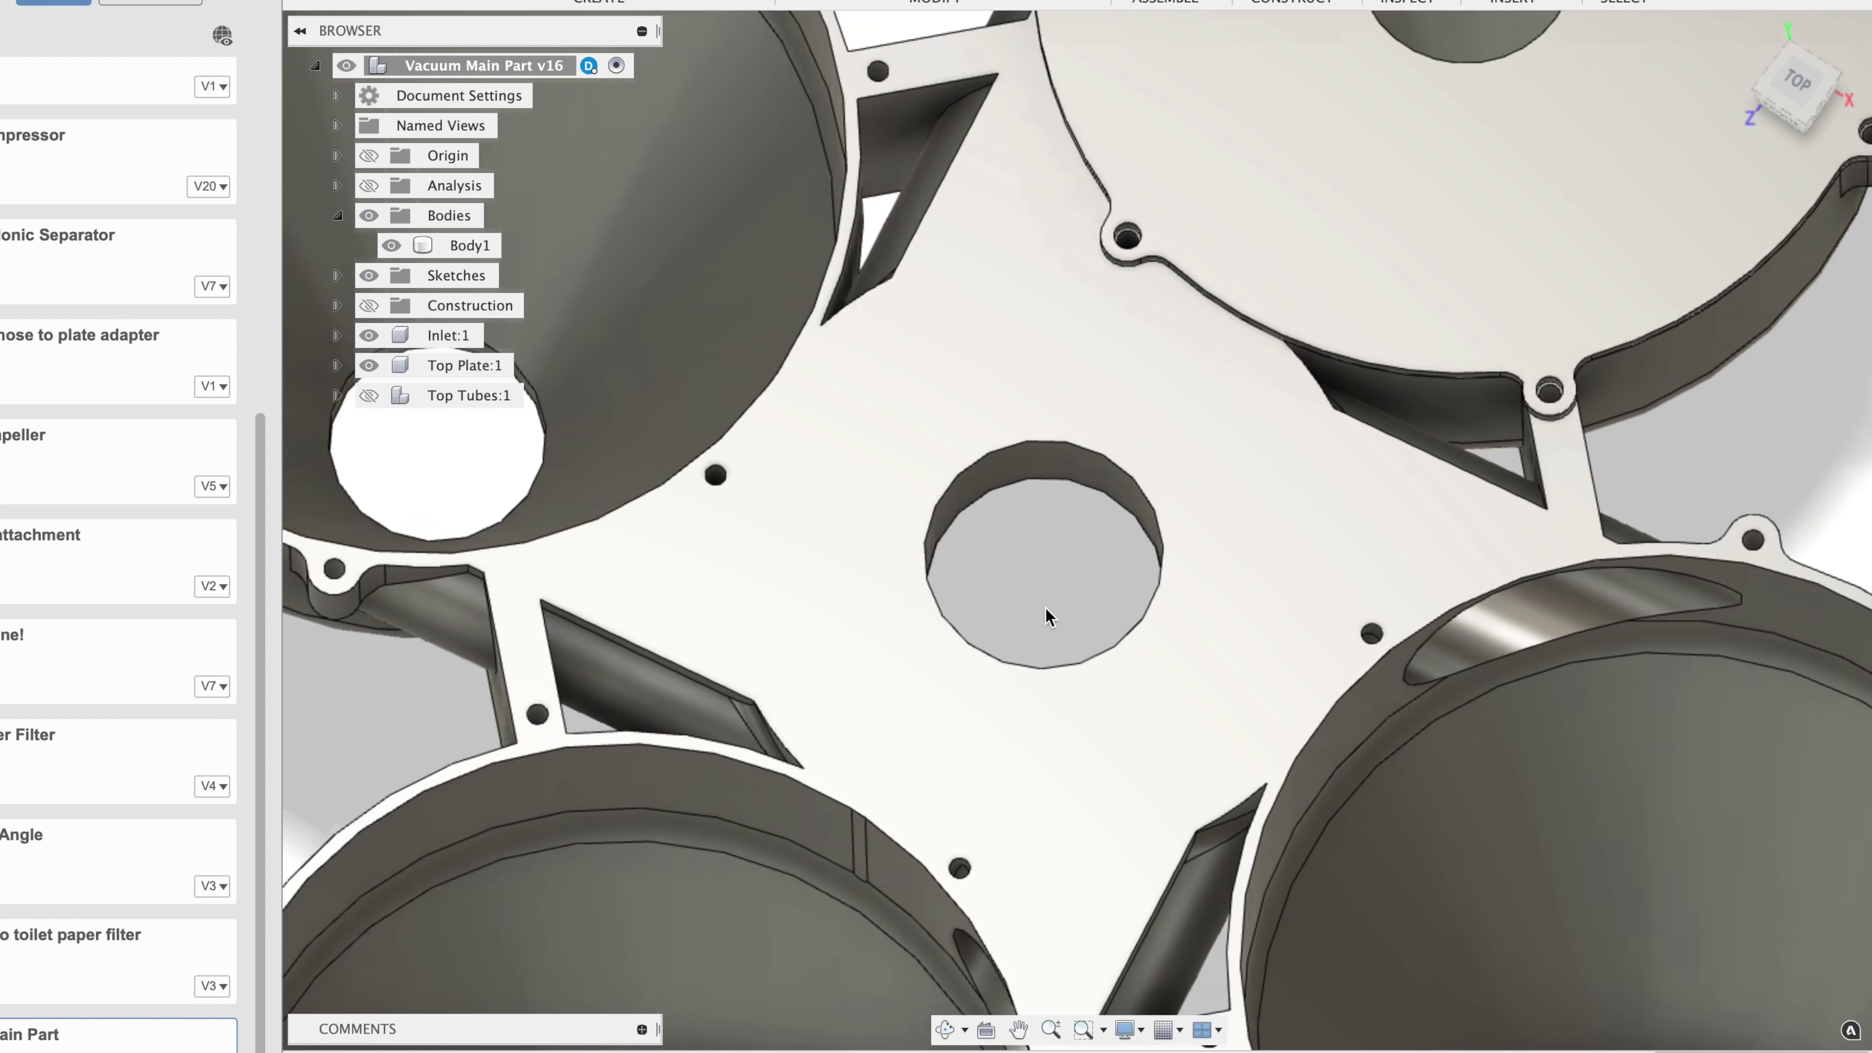
pyautogui.scroll(-1, 1040, 545)
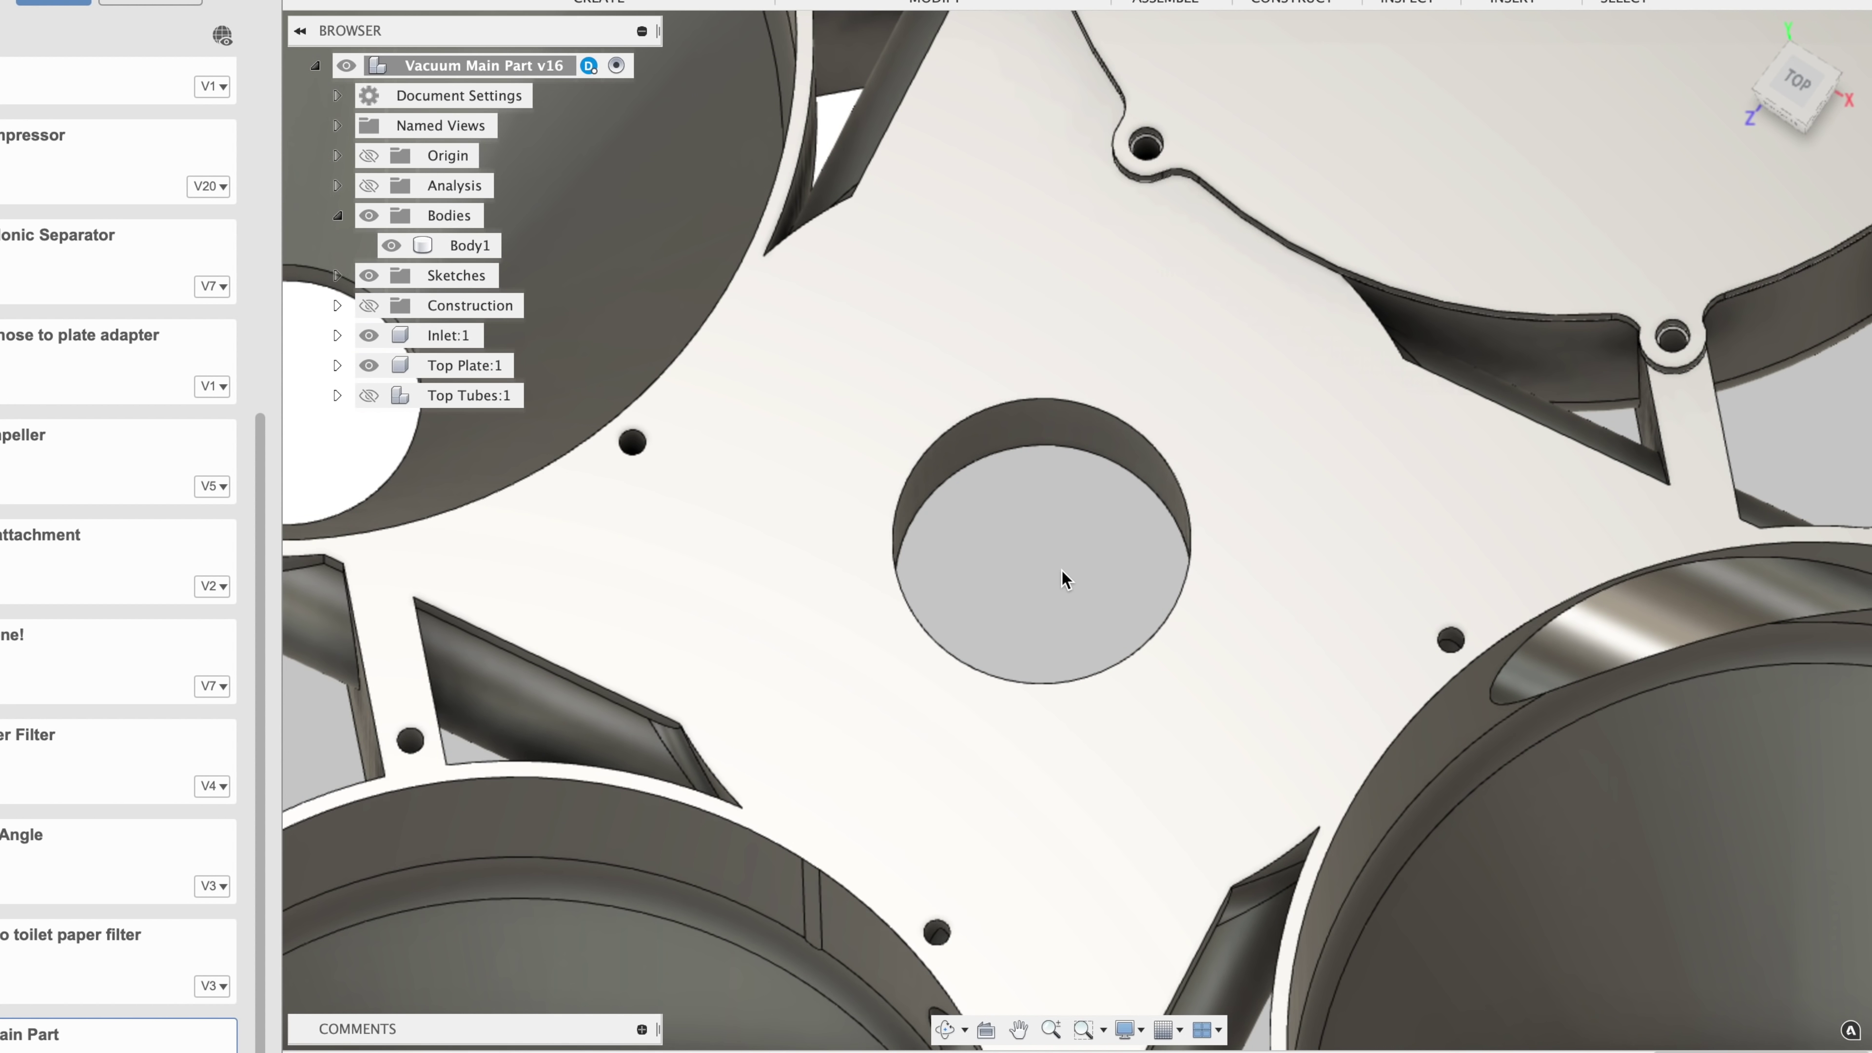
pyautogui.scroll(-10, 1047, 595)
# Step: Orbit to the cyclone's underside and zoom in, with Body1 selected to show translucent
pyautogui.keyDown('shift'); pyautogui.moveTo(1047, 594); pyautogui.dragTo(1084, 351, button='middle'); pyautogui.keyUp('shift')
pyautogui.scroll(5, 1092, 471)
pyautogui.scroll(3, 1053, 423)
pyautogui.click(1083, 353)
pyautogui.scroll(-5, 1084, 353)
pyautogui.scroll(3, 1091, 369)
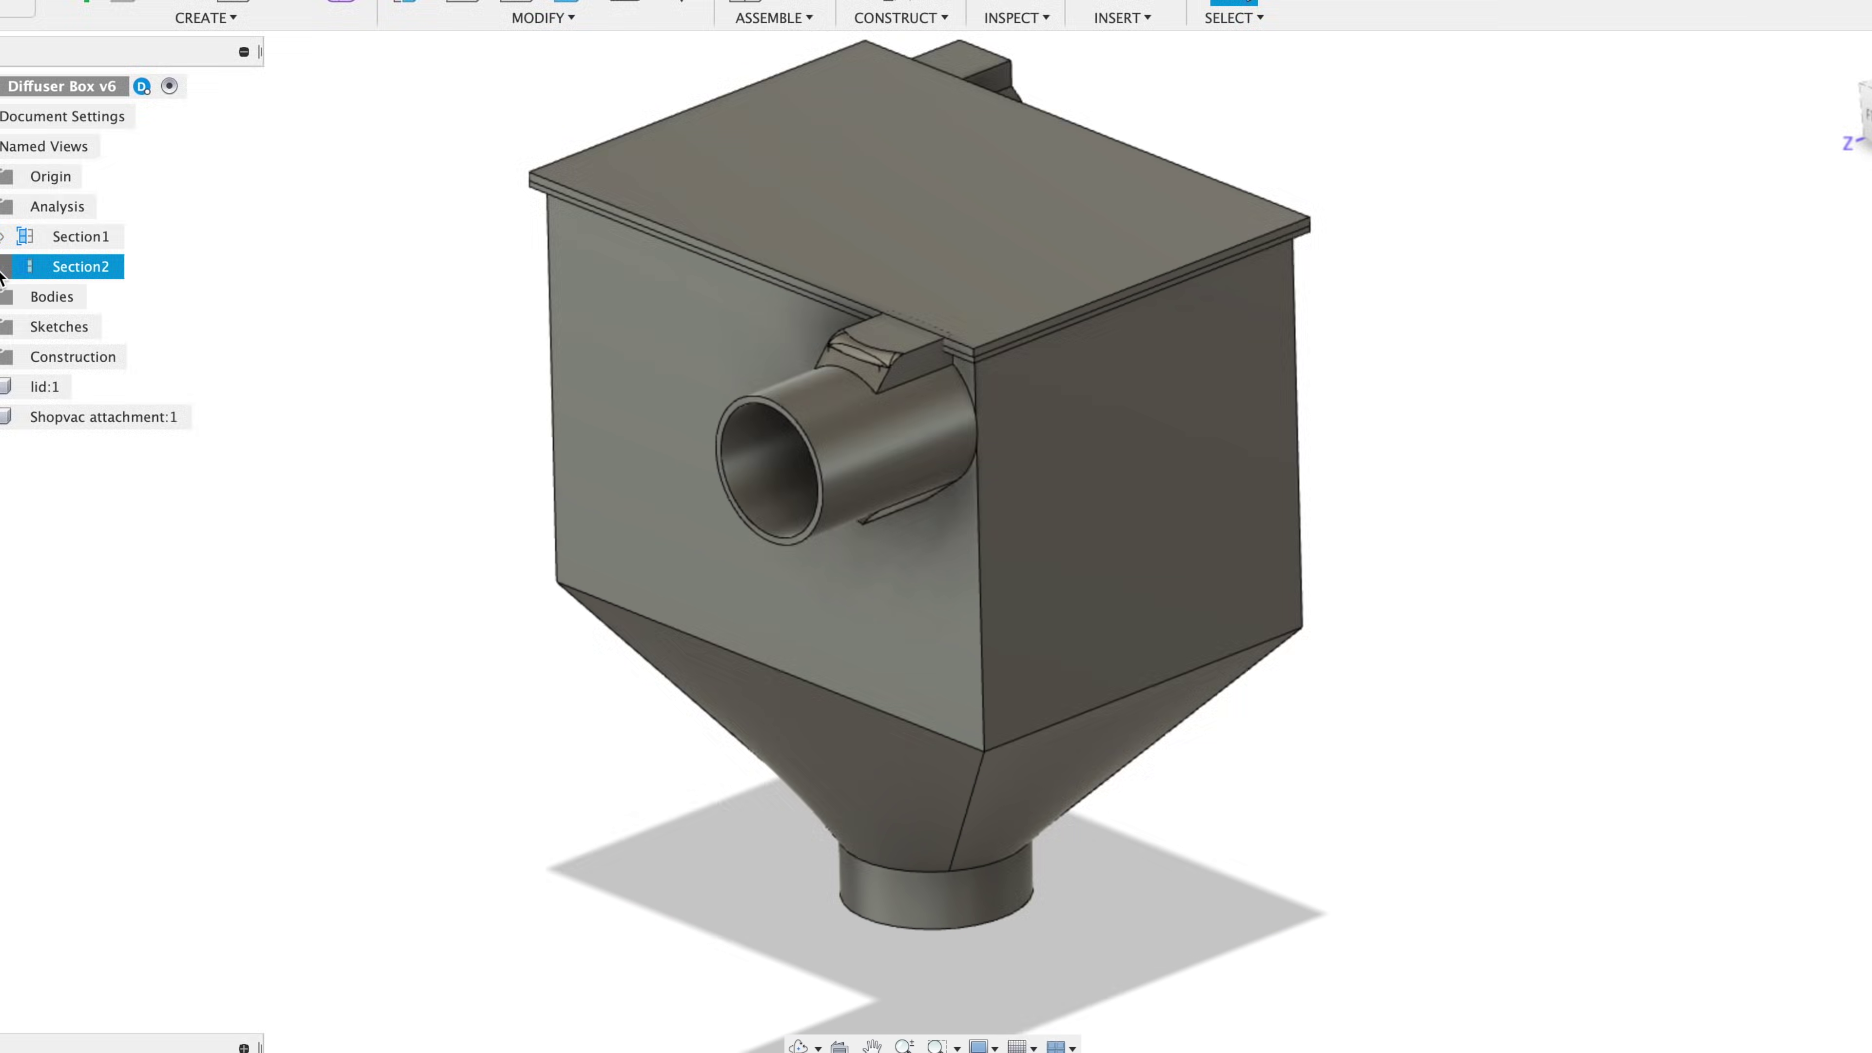
# Step: Show Section2 from the Top view, then switch to the Section1 front cross-section through the baffles
pyautogui.click(4, 266)
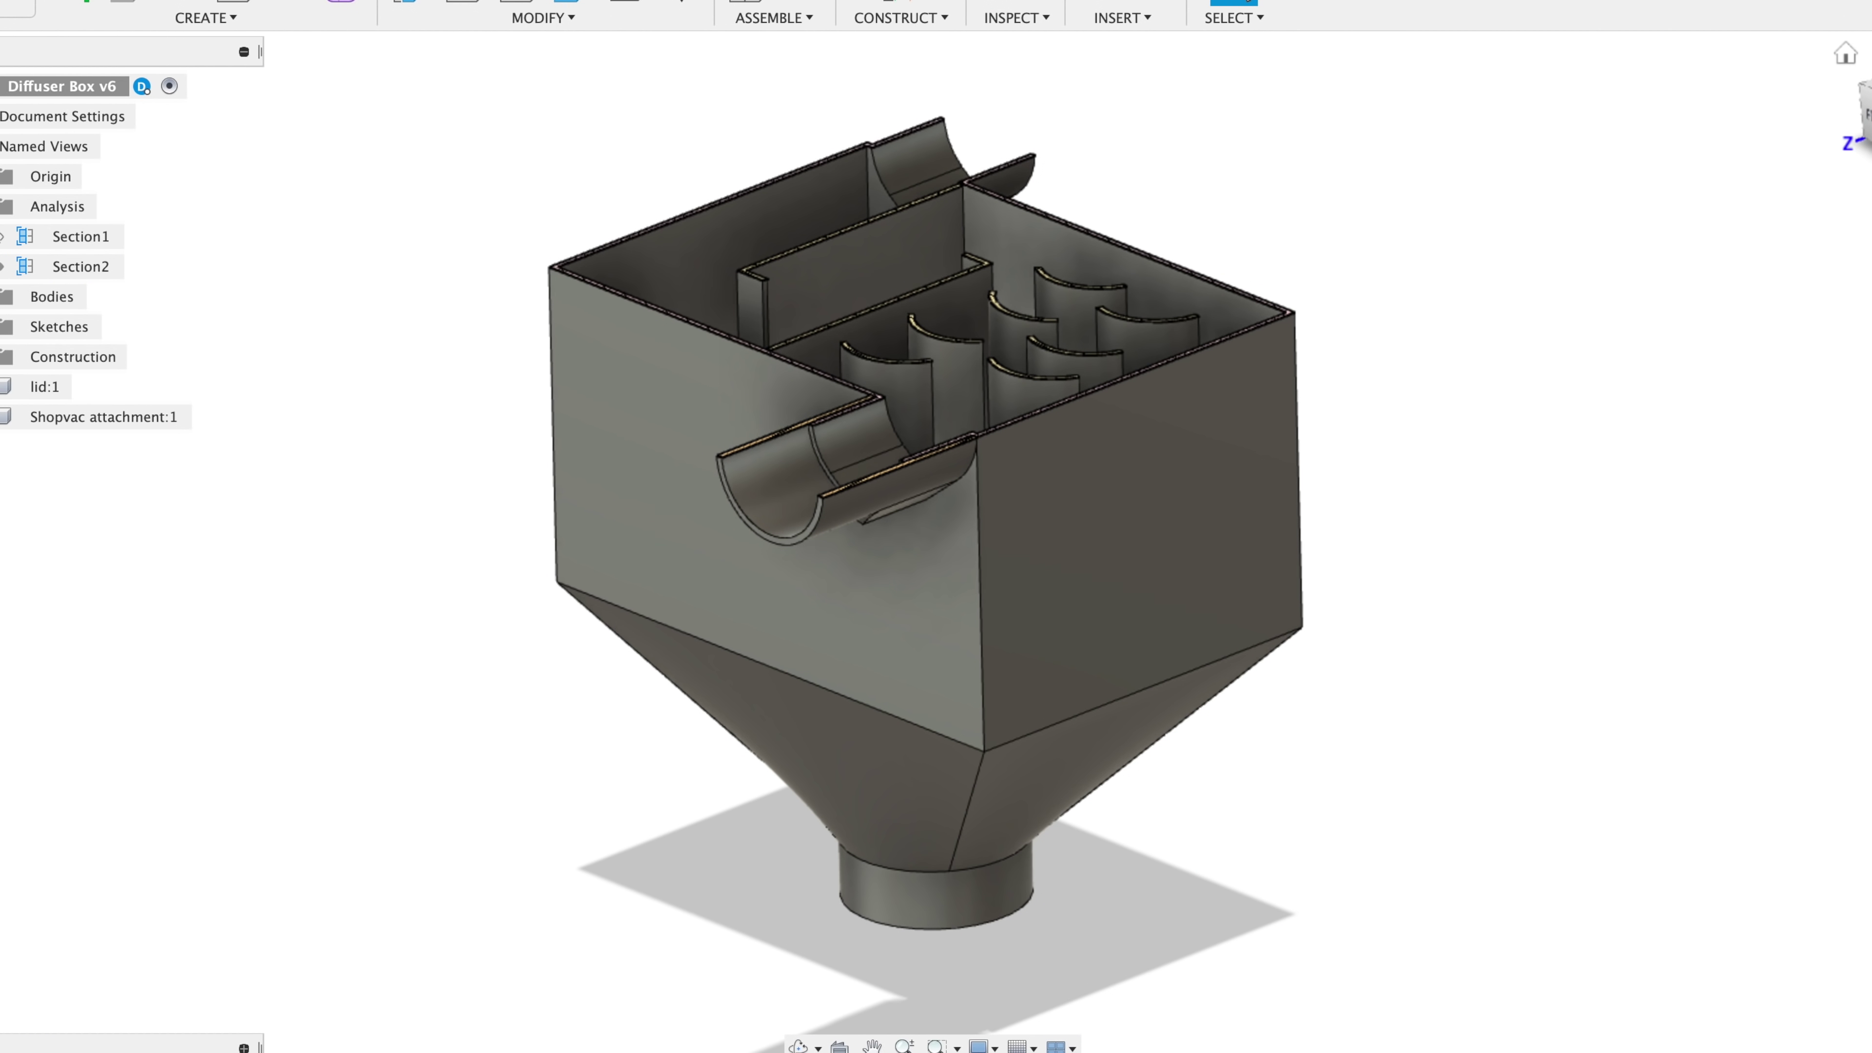
pyautogui.click(1864, 92)
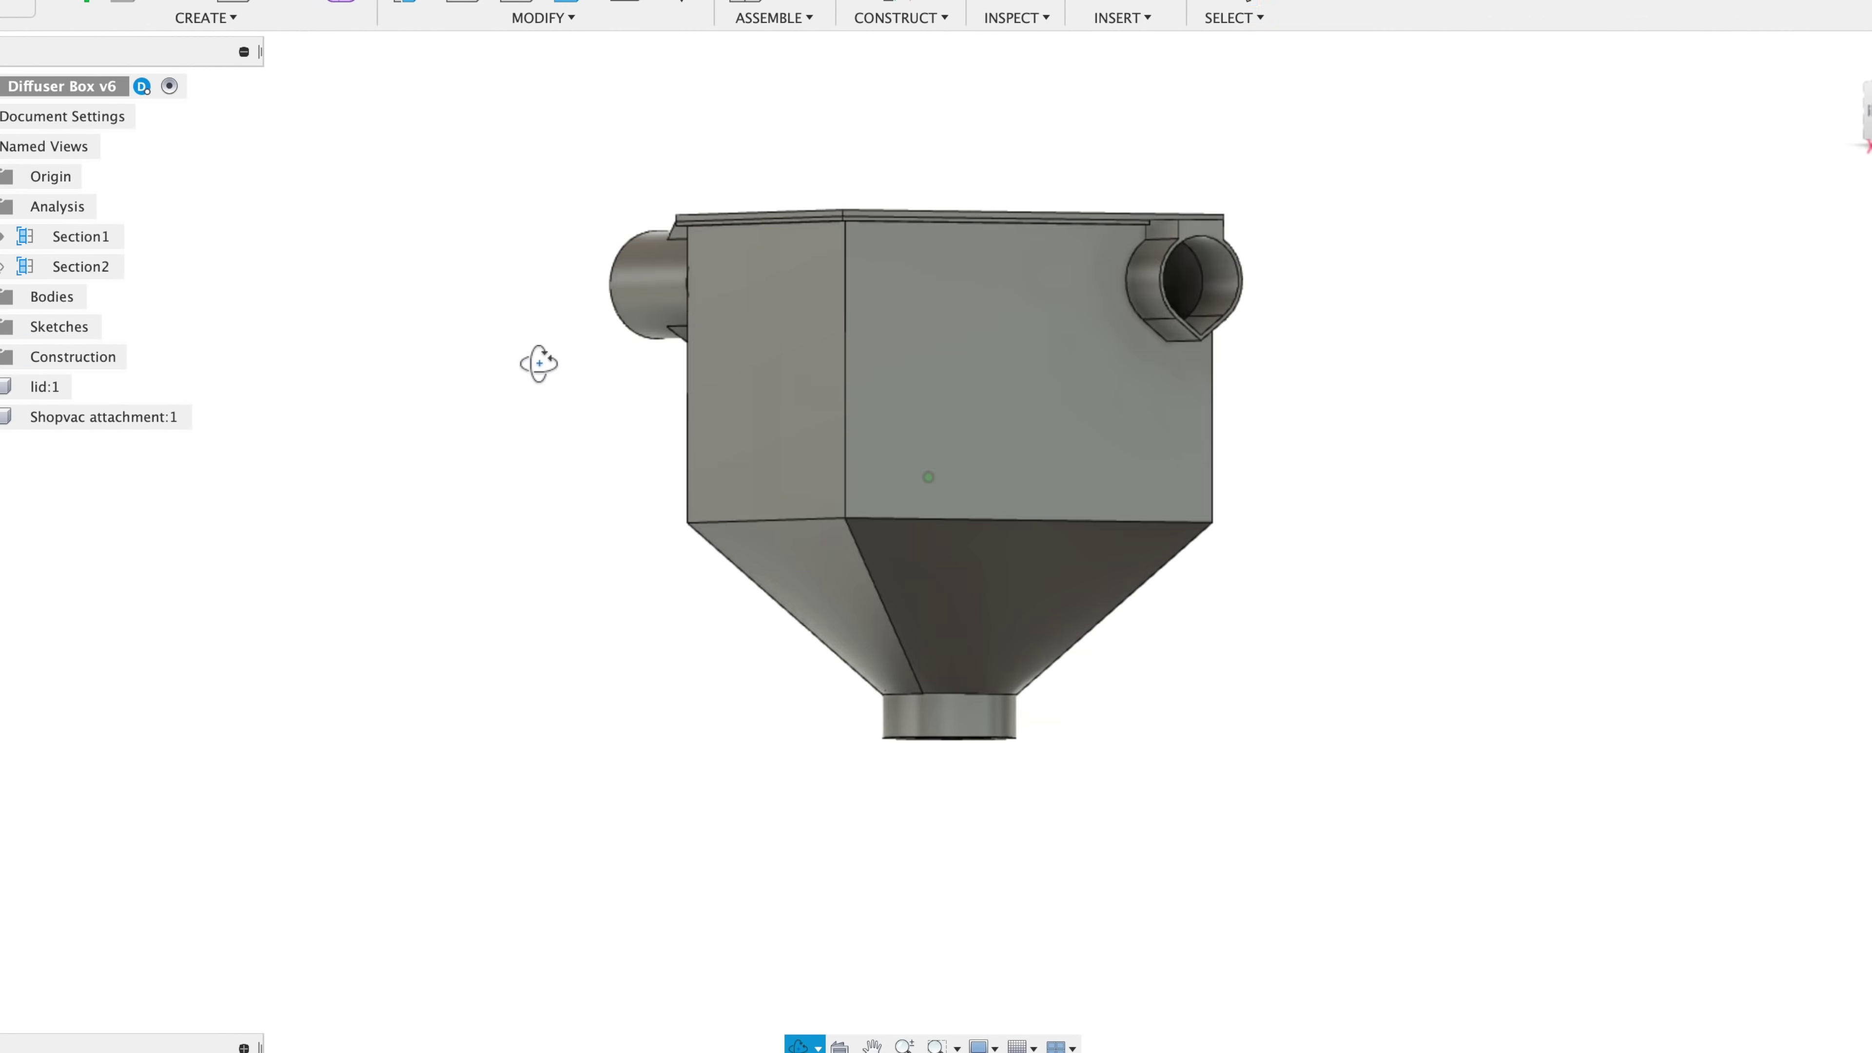
pyautogui.click(80, 236)
pyautogui.scroll(5, 1396, 463)
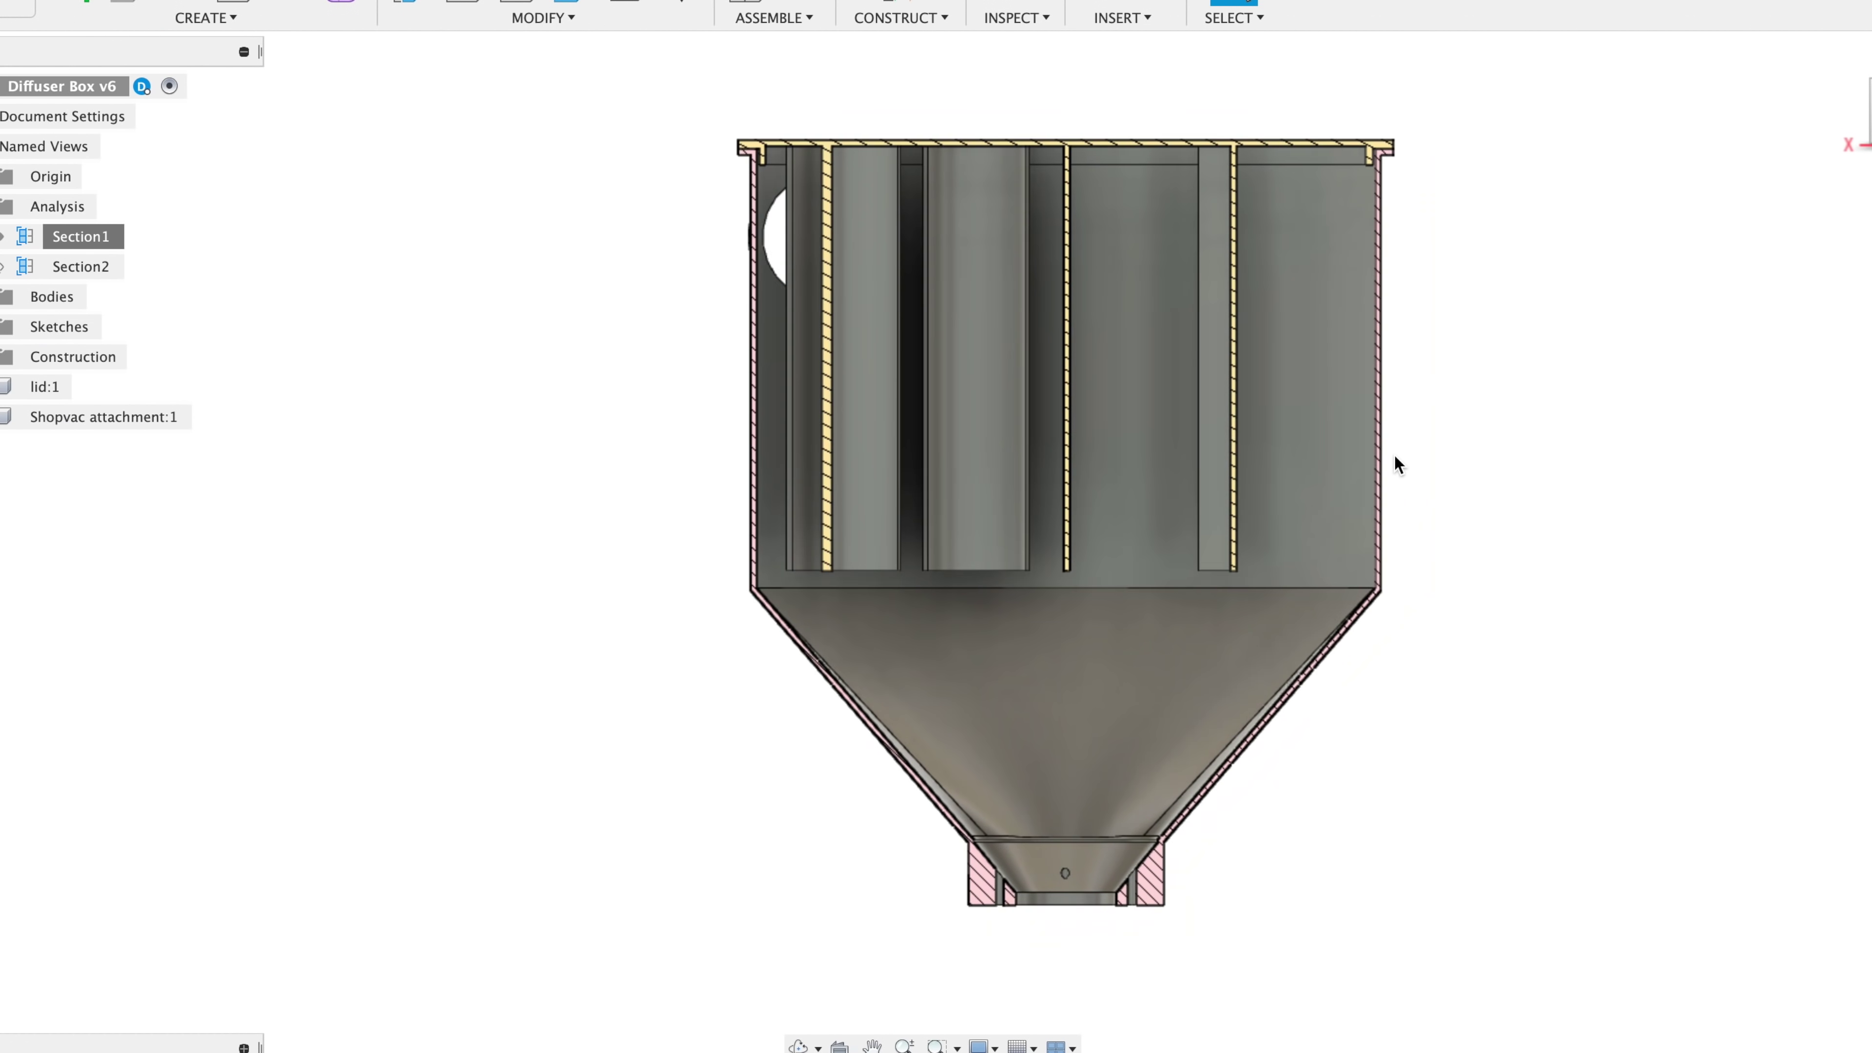
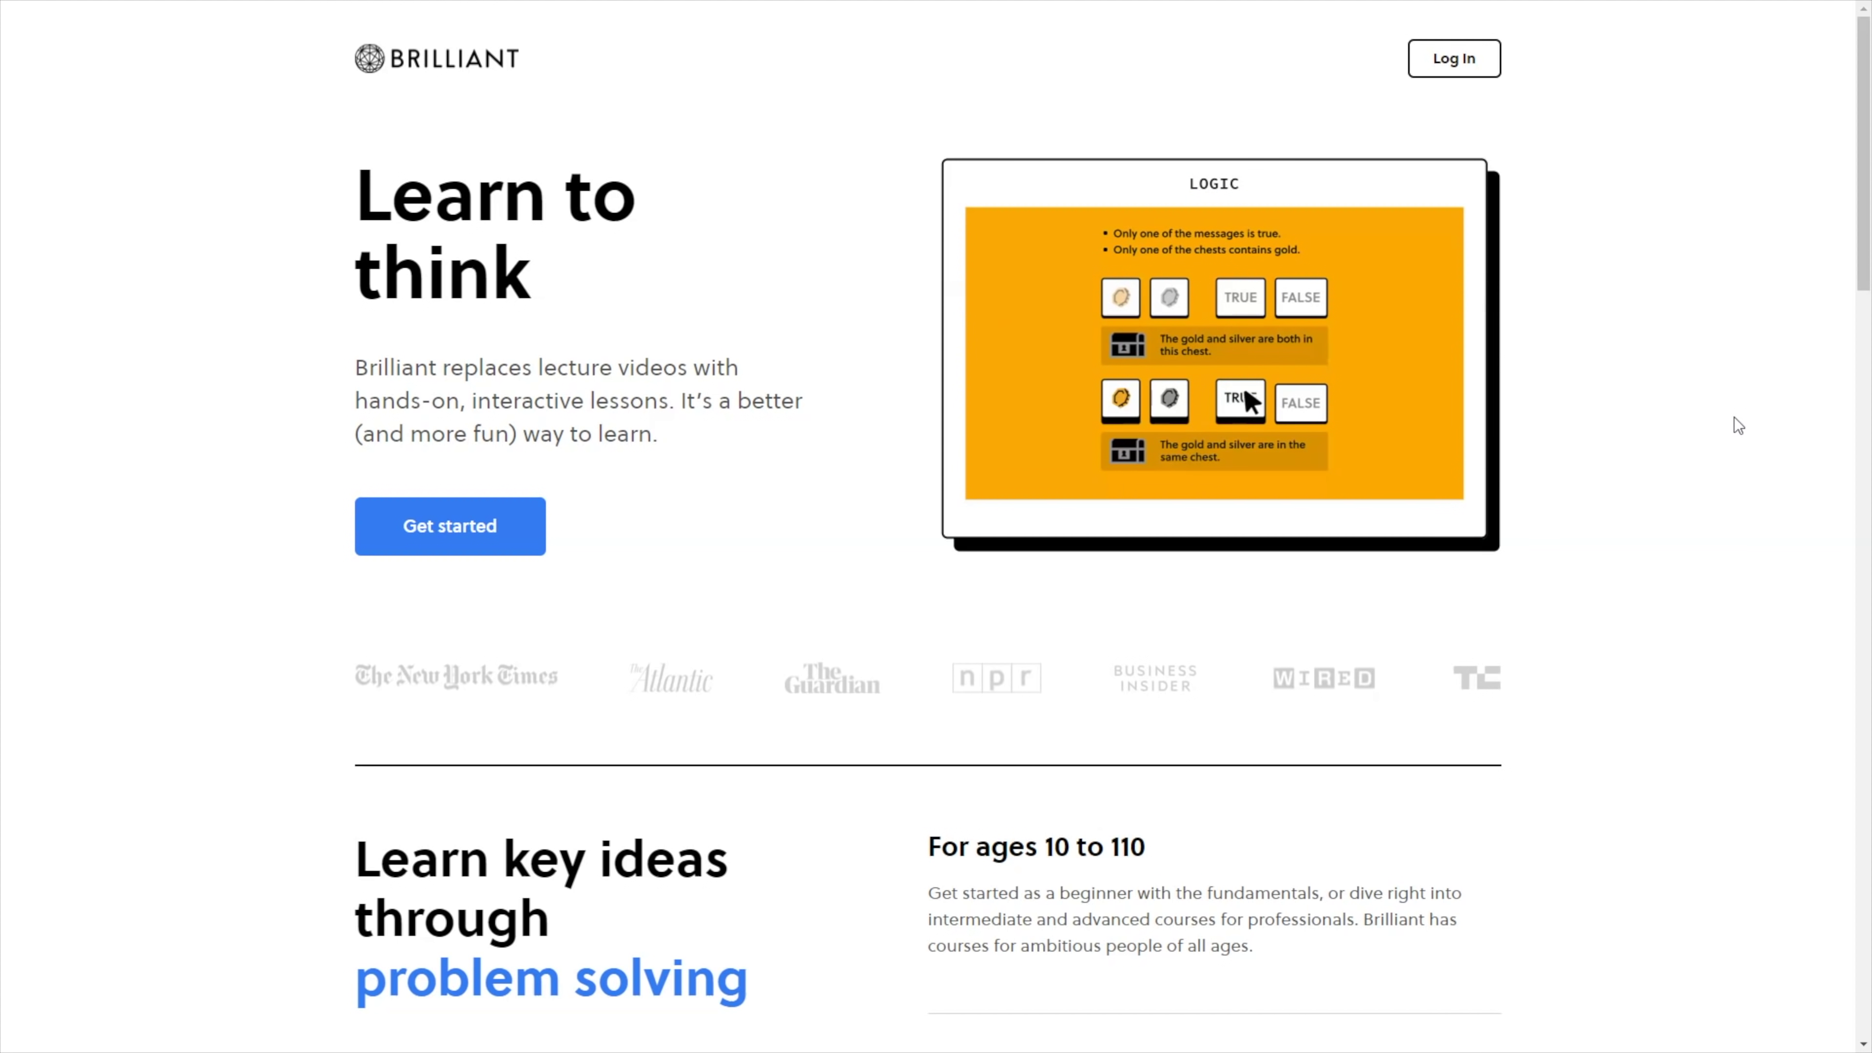
# Step: Scroll down past the hero banner to the 'Learn key ideas through problem solving' section
pyautogui.scroll(-4, 1739, 425)
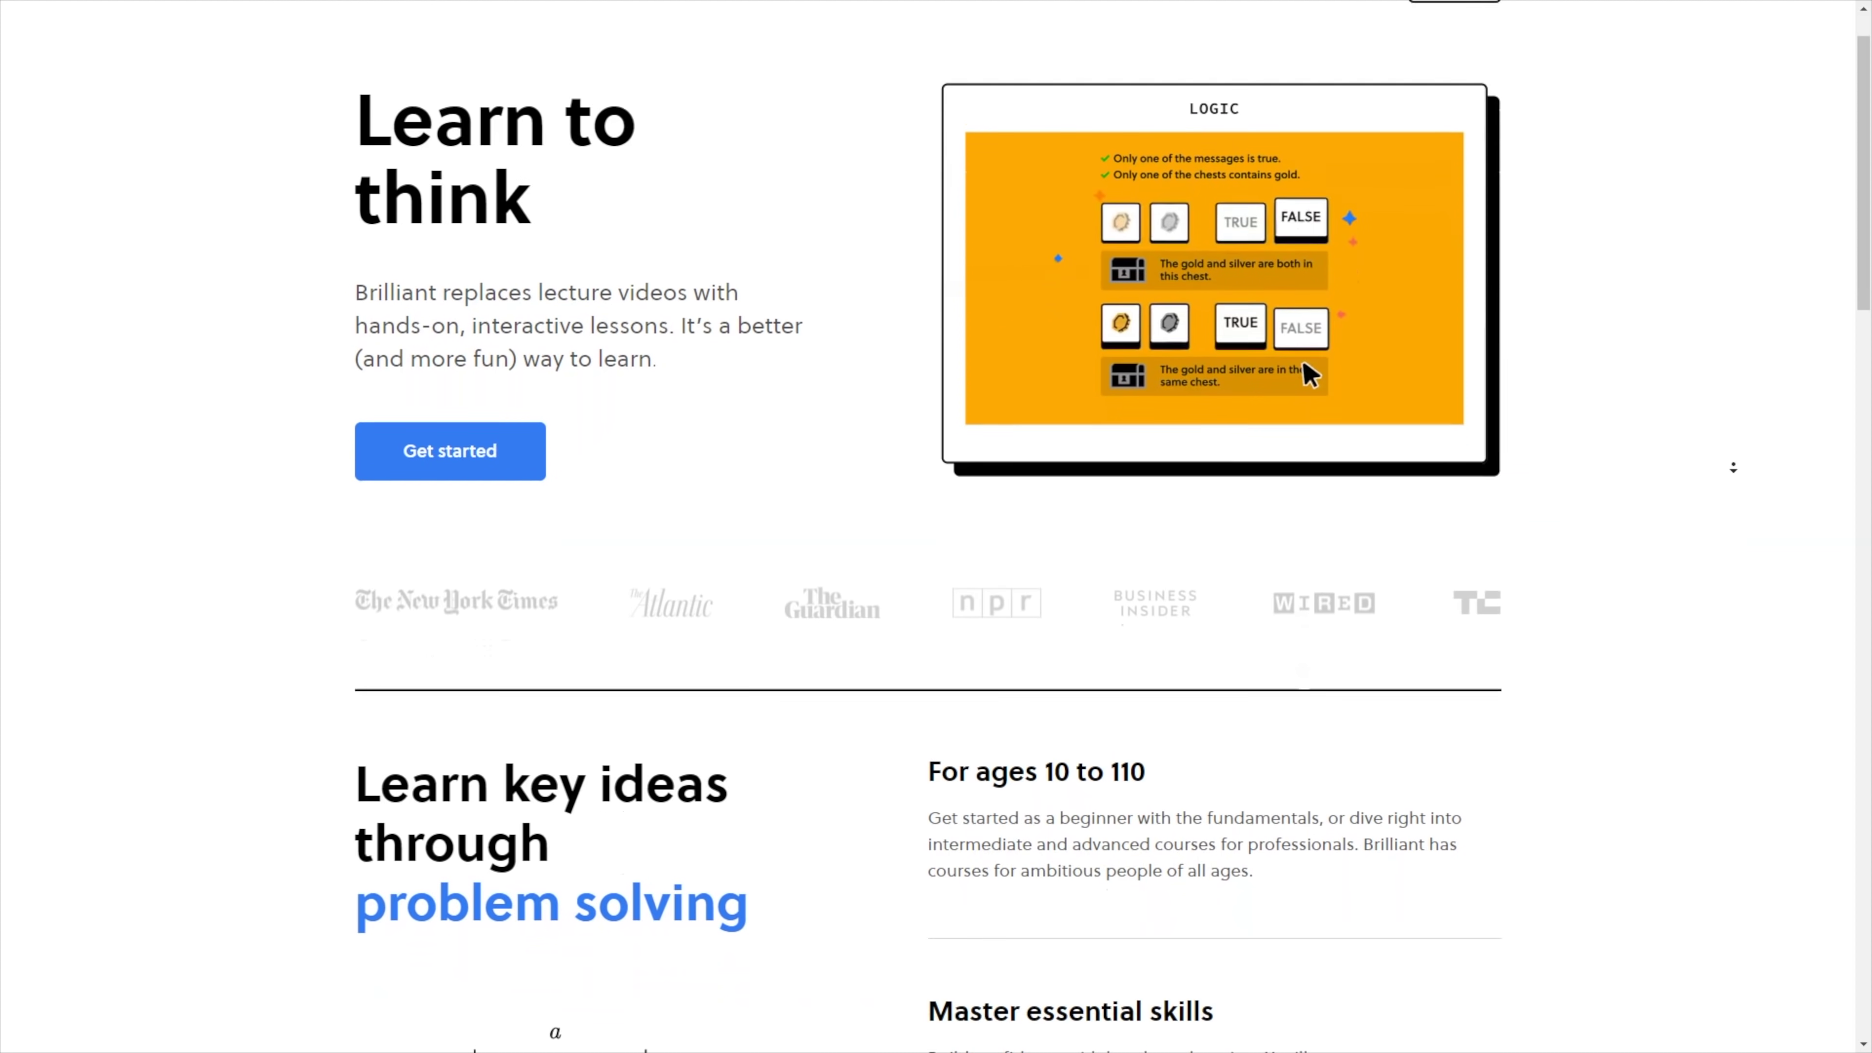
pyautogui.scroll(-4, 1734, 467)
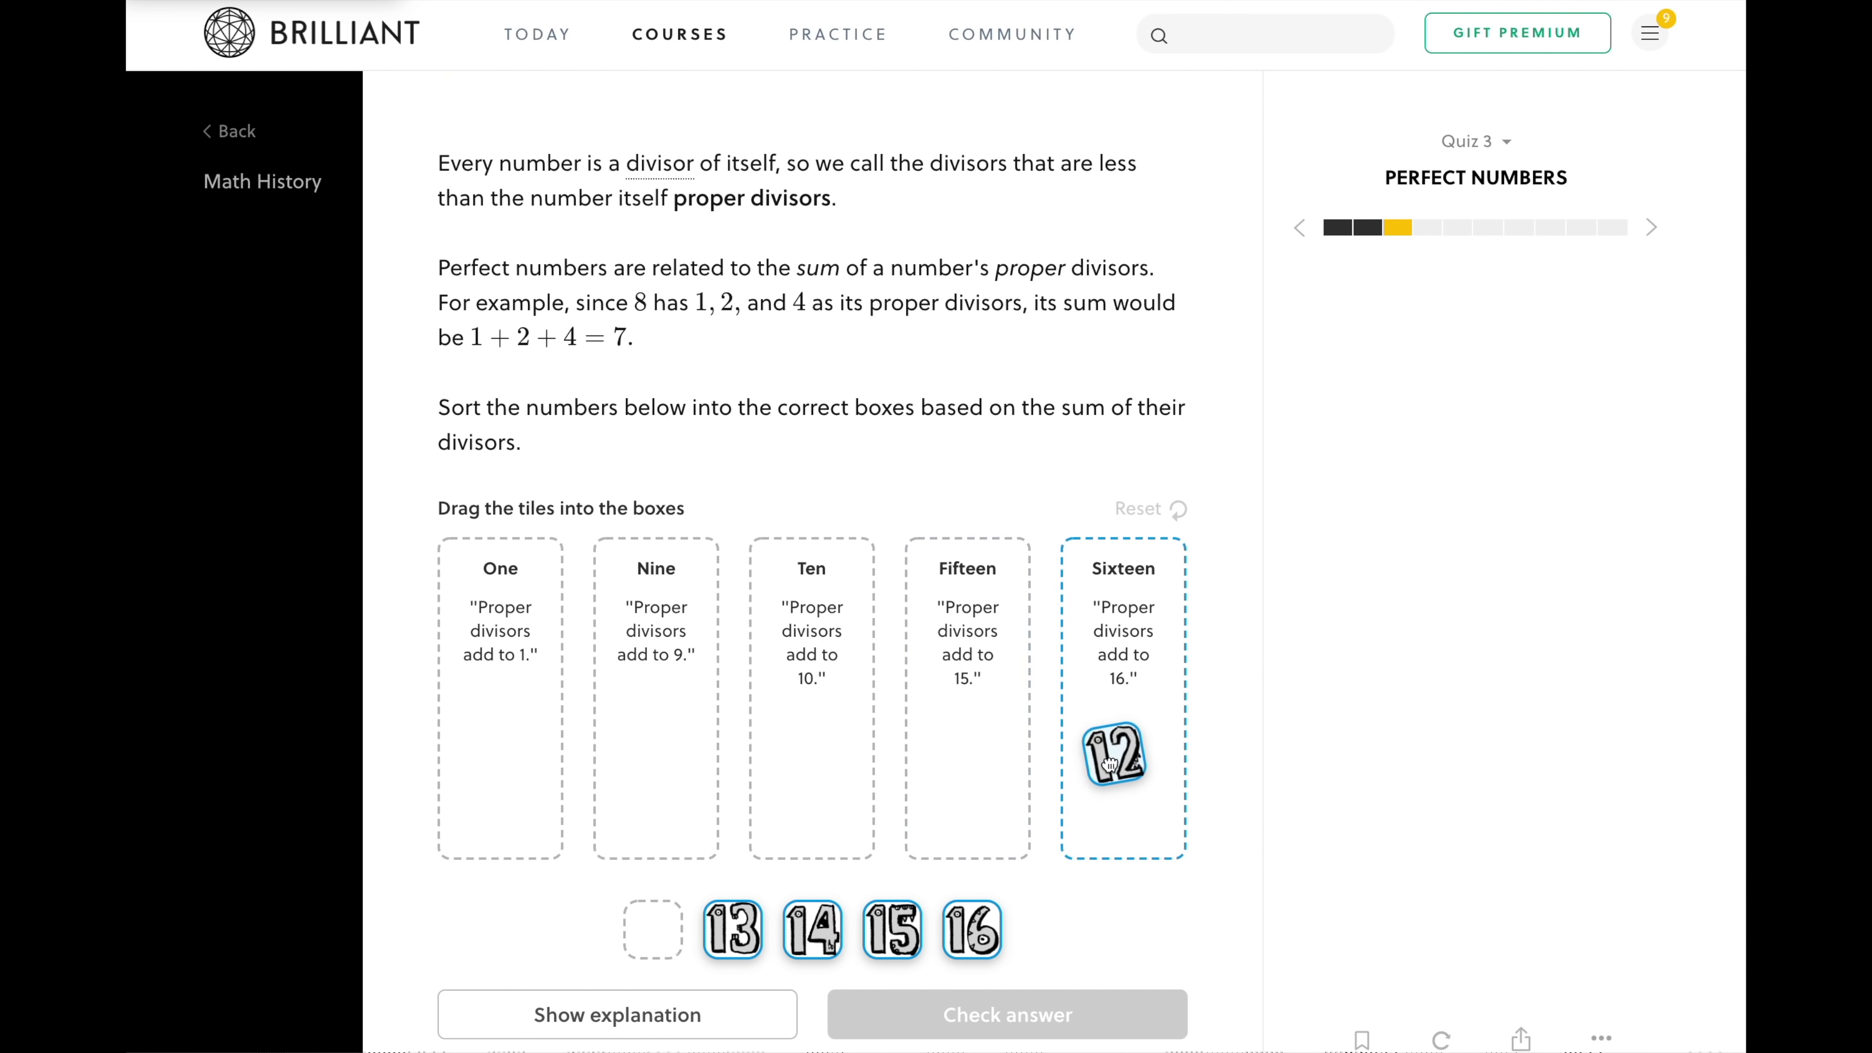
# Step: Sort tile 12 into the Sixteen box and tile 13 into the One box, then rotate the 3D surface plot
pyautogui.moveTo(1110, 763); pyautogui.dragTo(1109, 760)
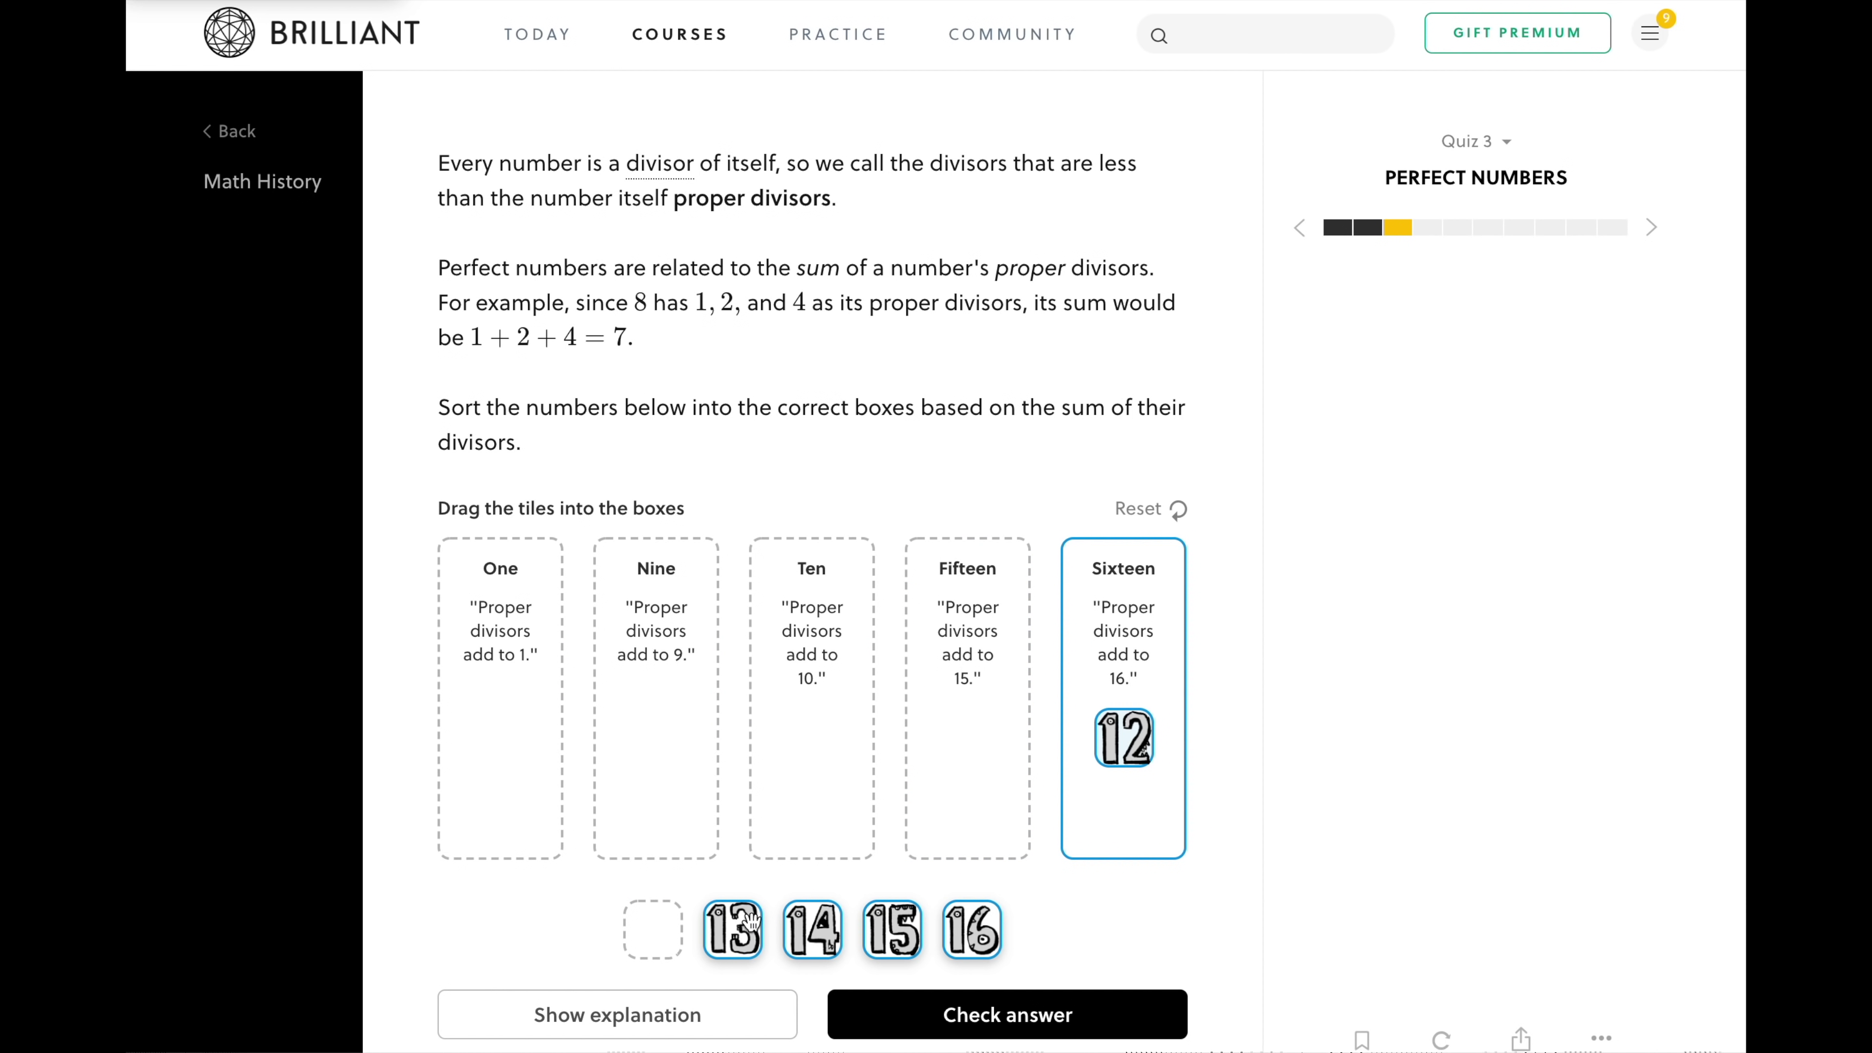
pyautogui.moveTo(551, 745); pyautogui.dragTo(557, 749)
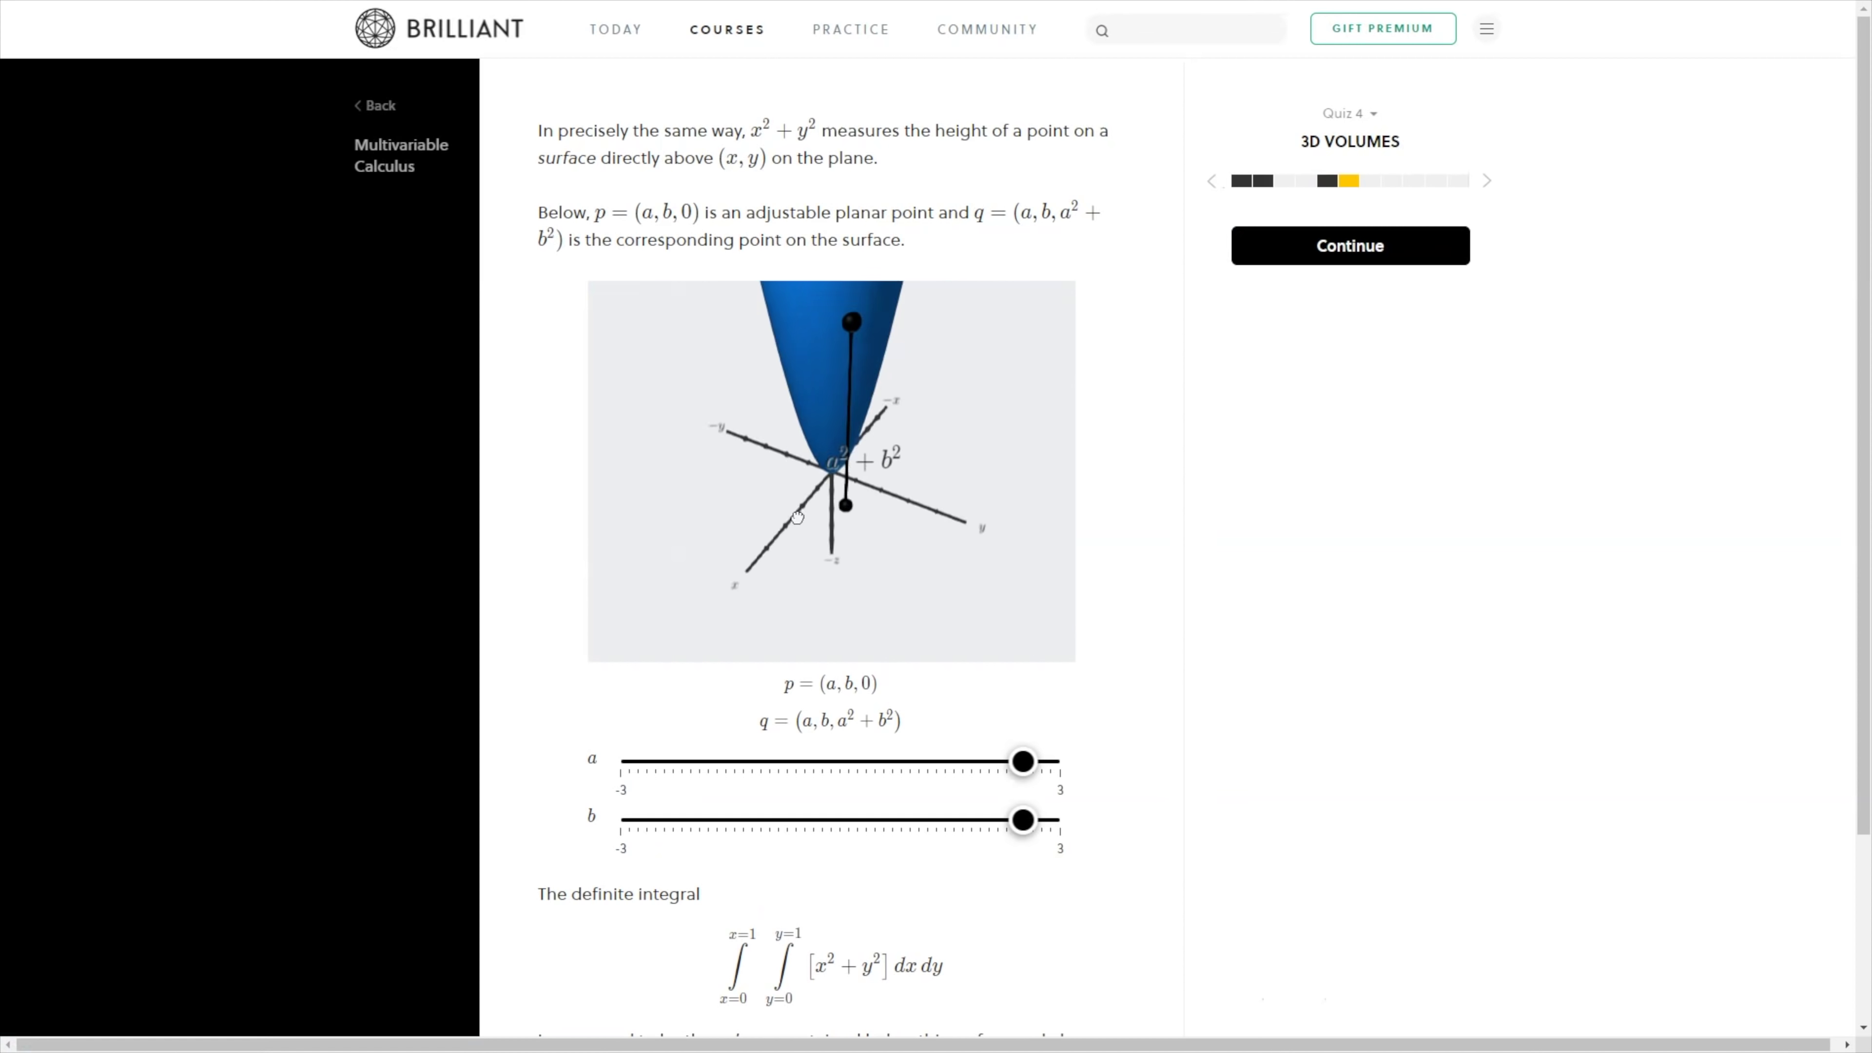
pyautogui.moveTo(847, 443); pyautogui.dragTo(985, 480)
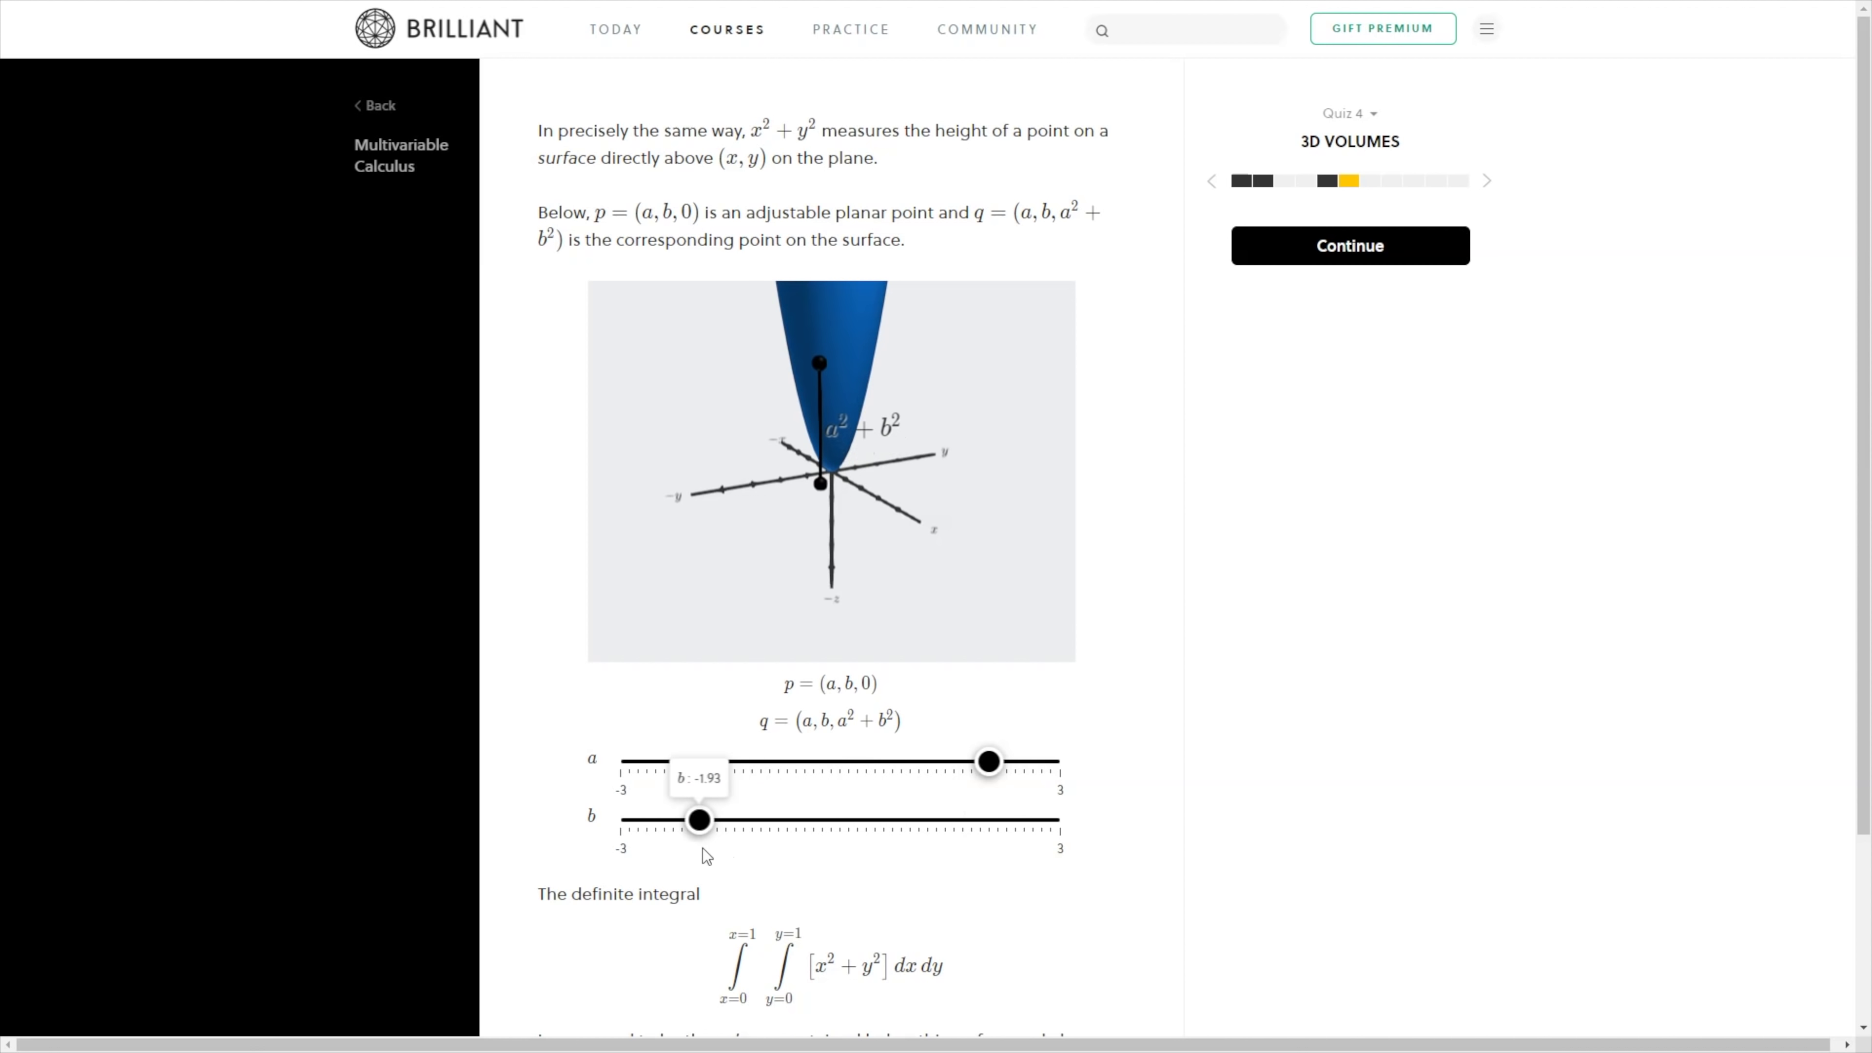
# Step: Continue to the Balance lesson's Center of Mass question
pyautogui.scroll(-3, 1249, 732)
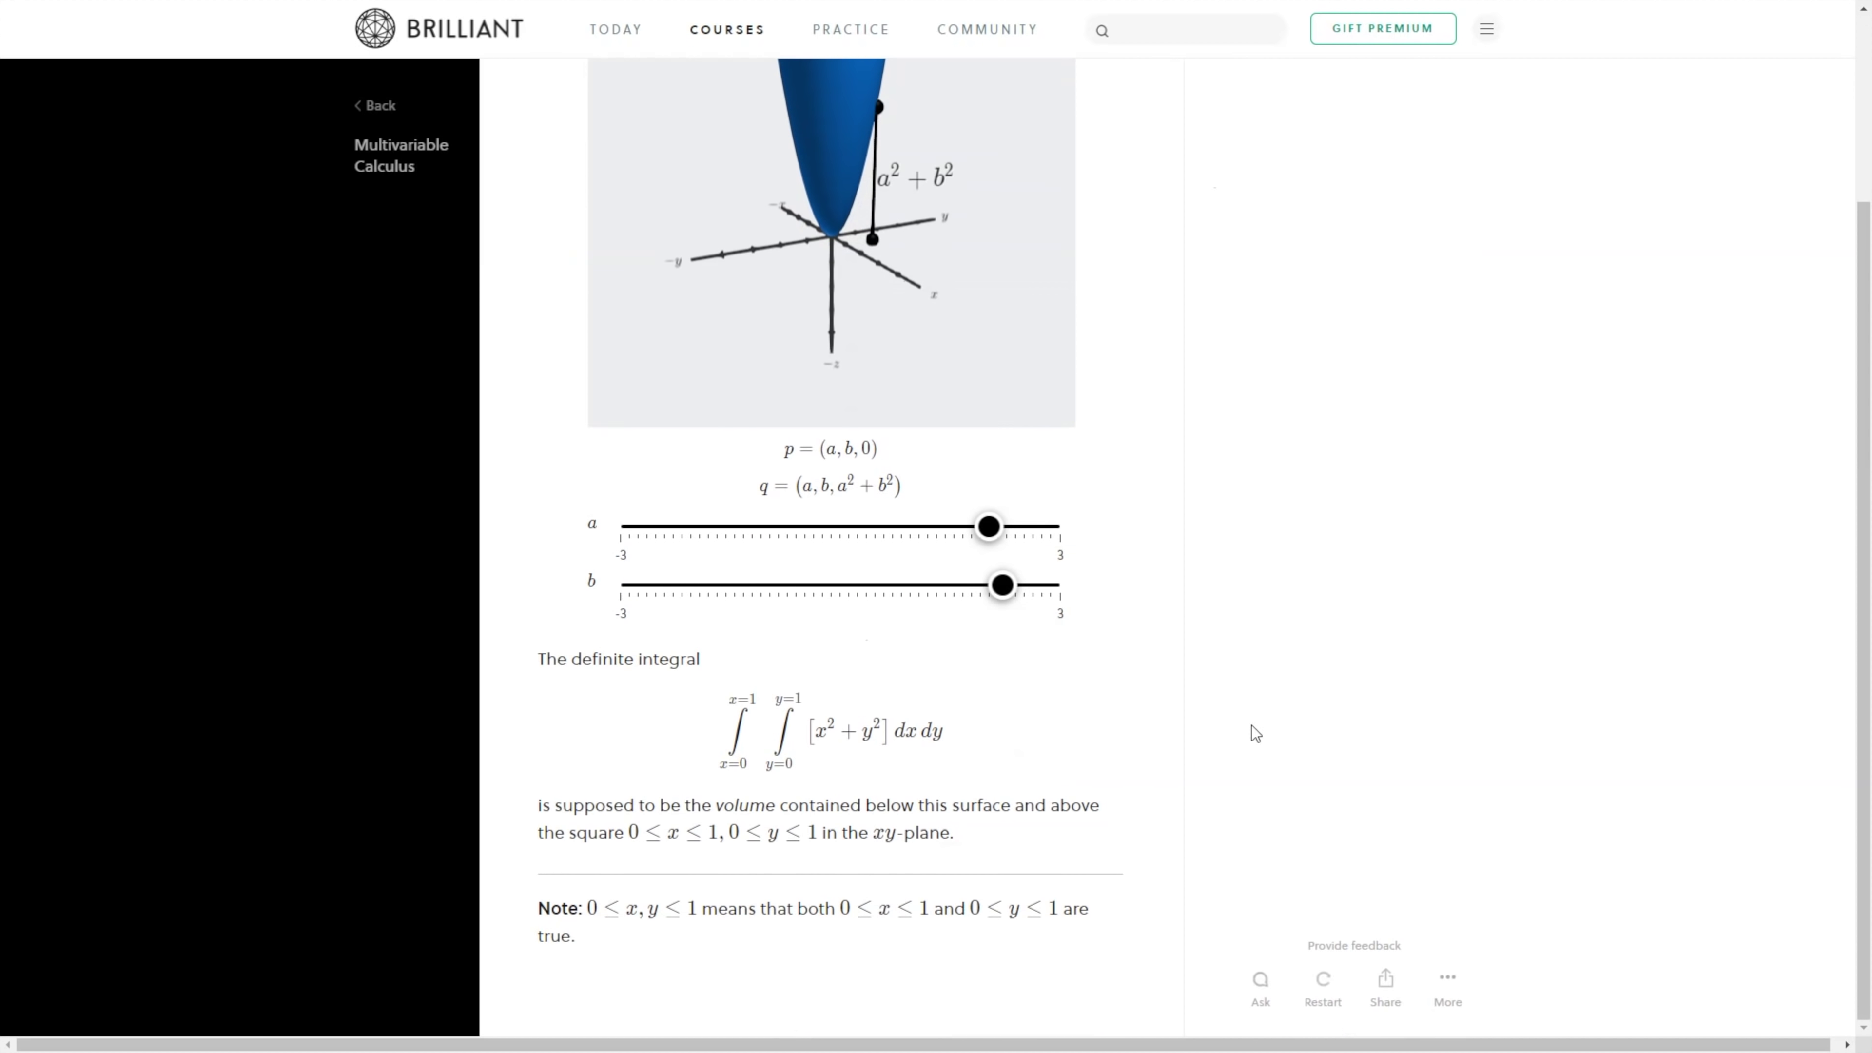
pyautogui.scroll(3, 1250, 732)
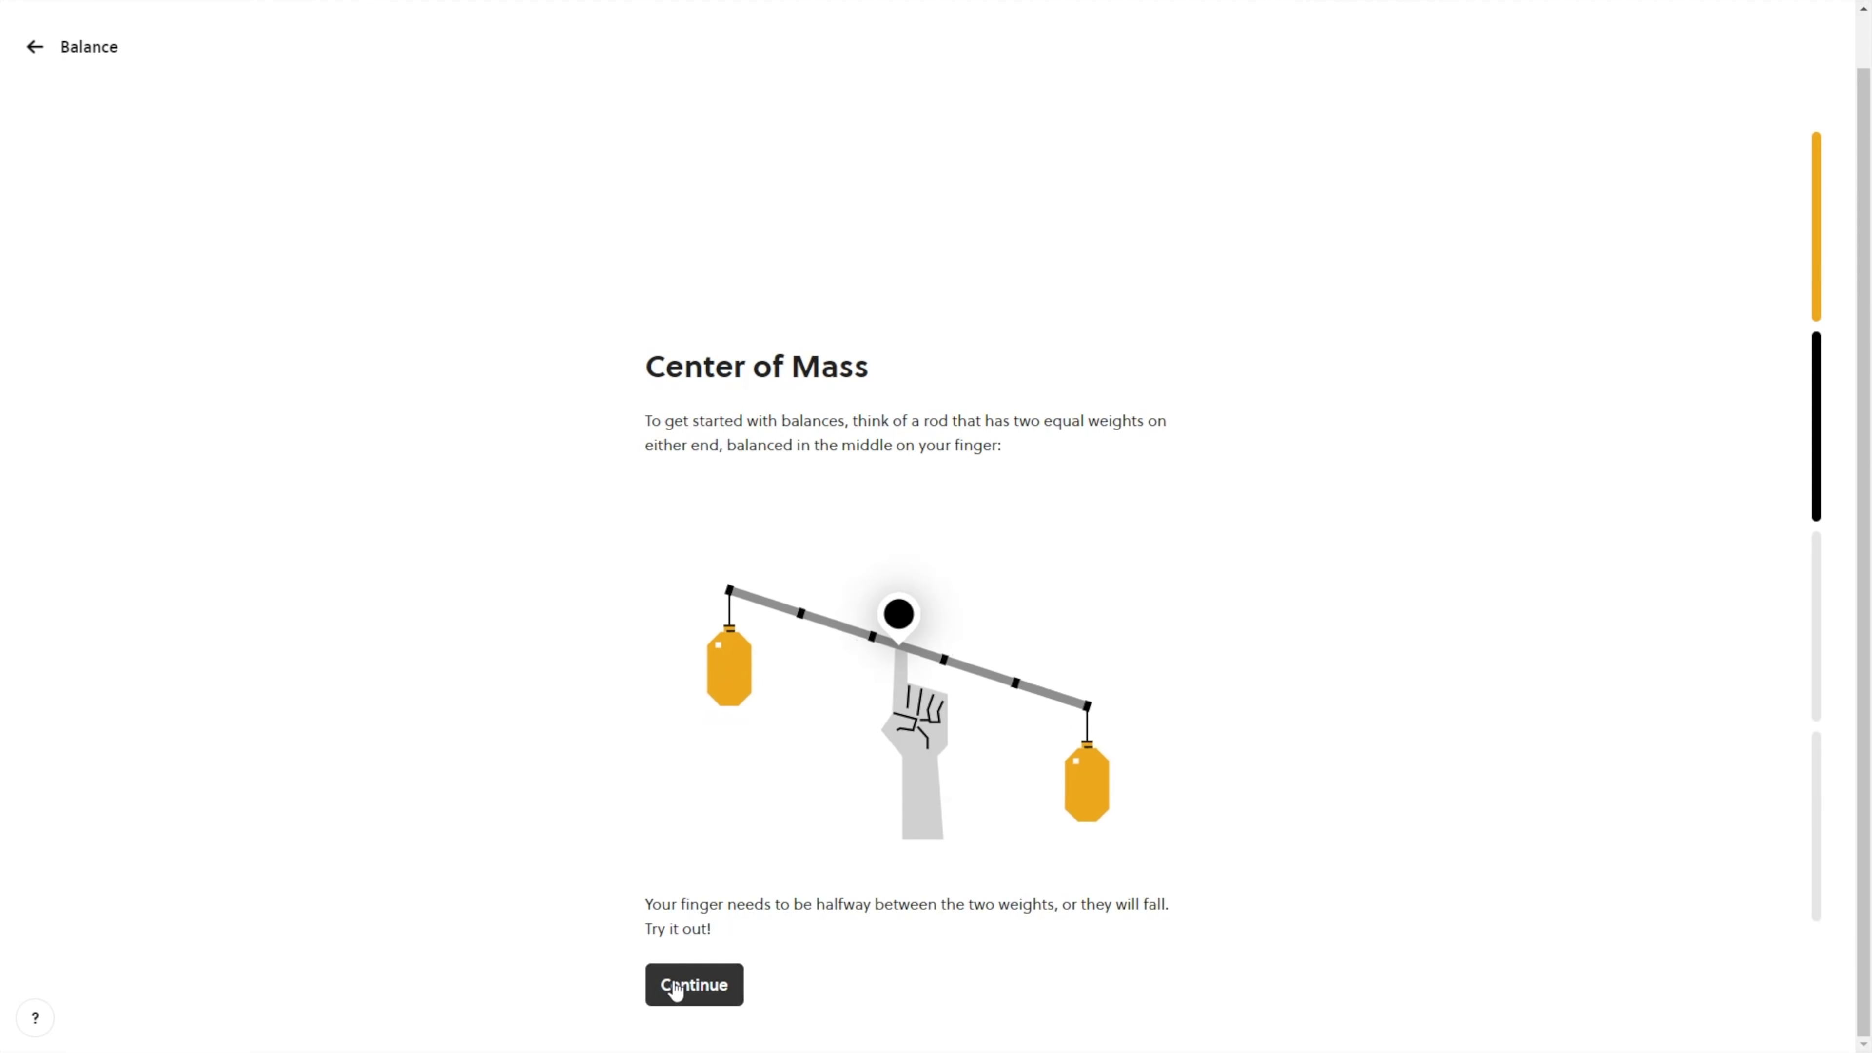
pyautogui.click(674, 989)
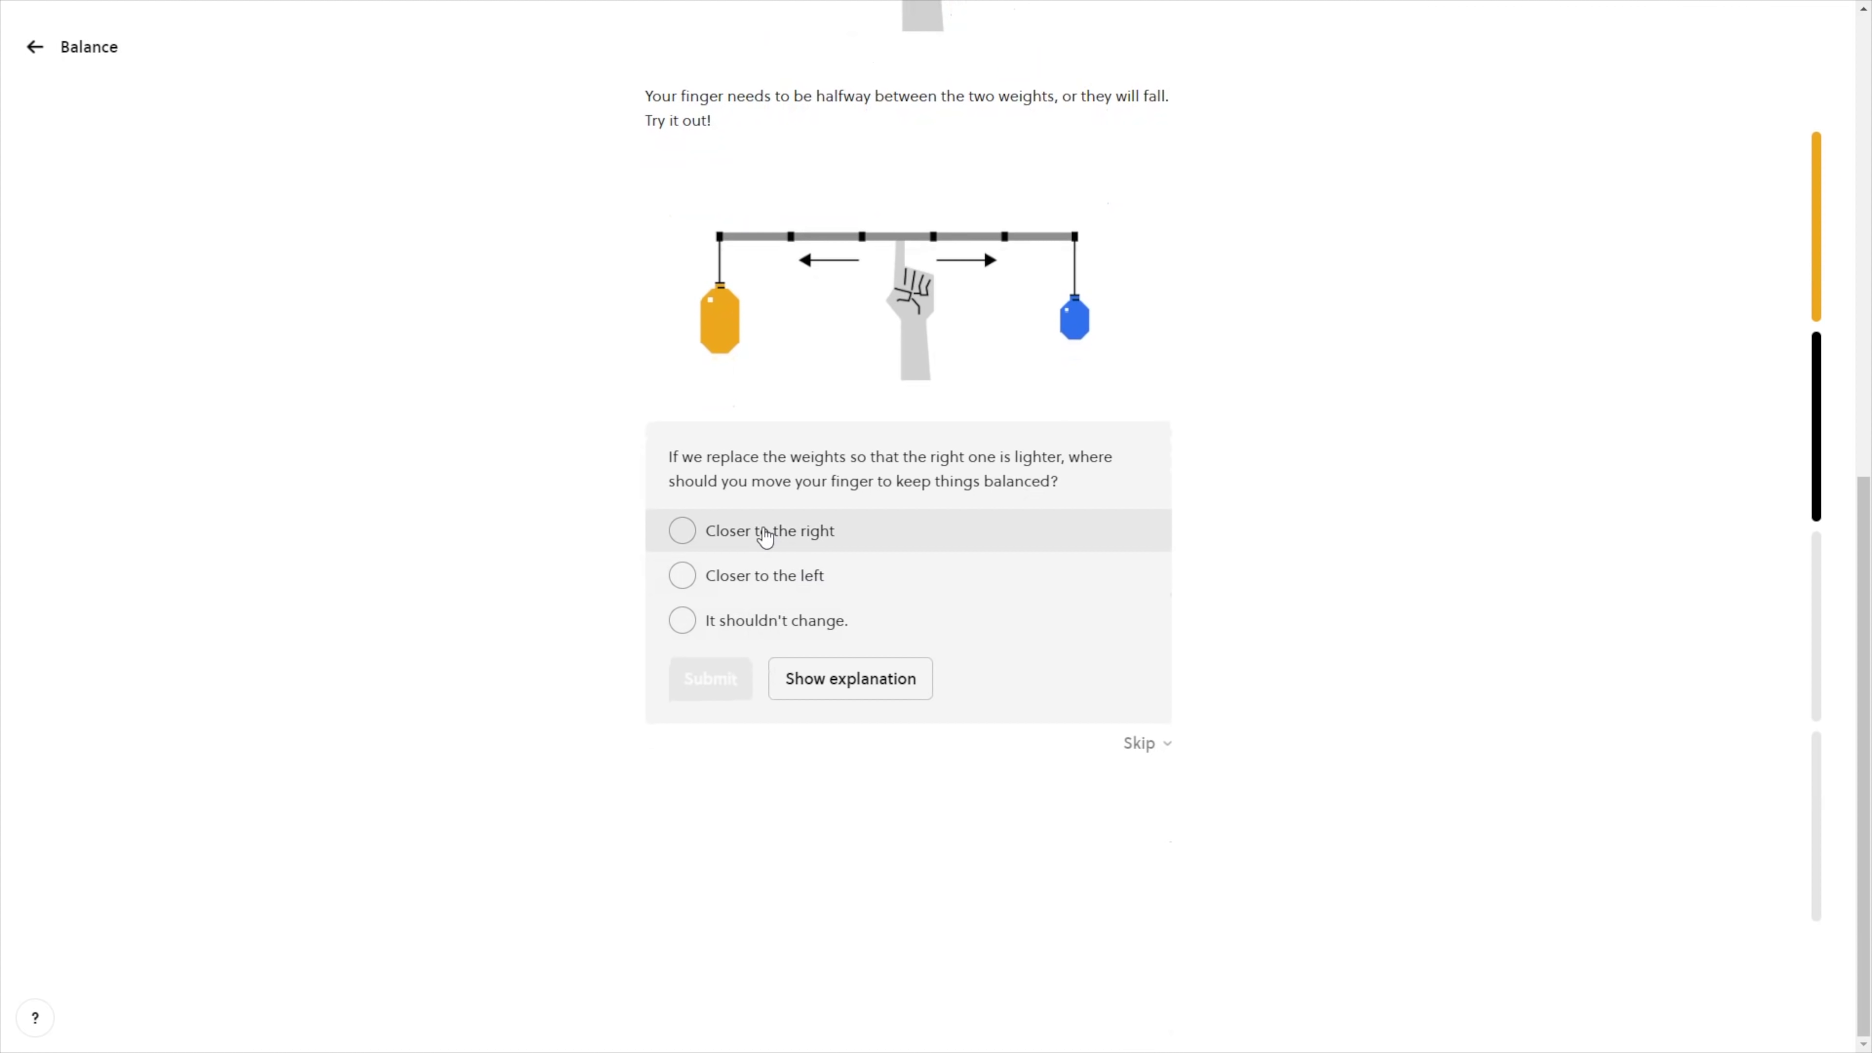
# Step: Submit an answer to the Balance question and slide the finger along the rod in its explanation
pyautogui.click(733, 690)
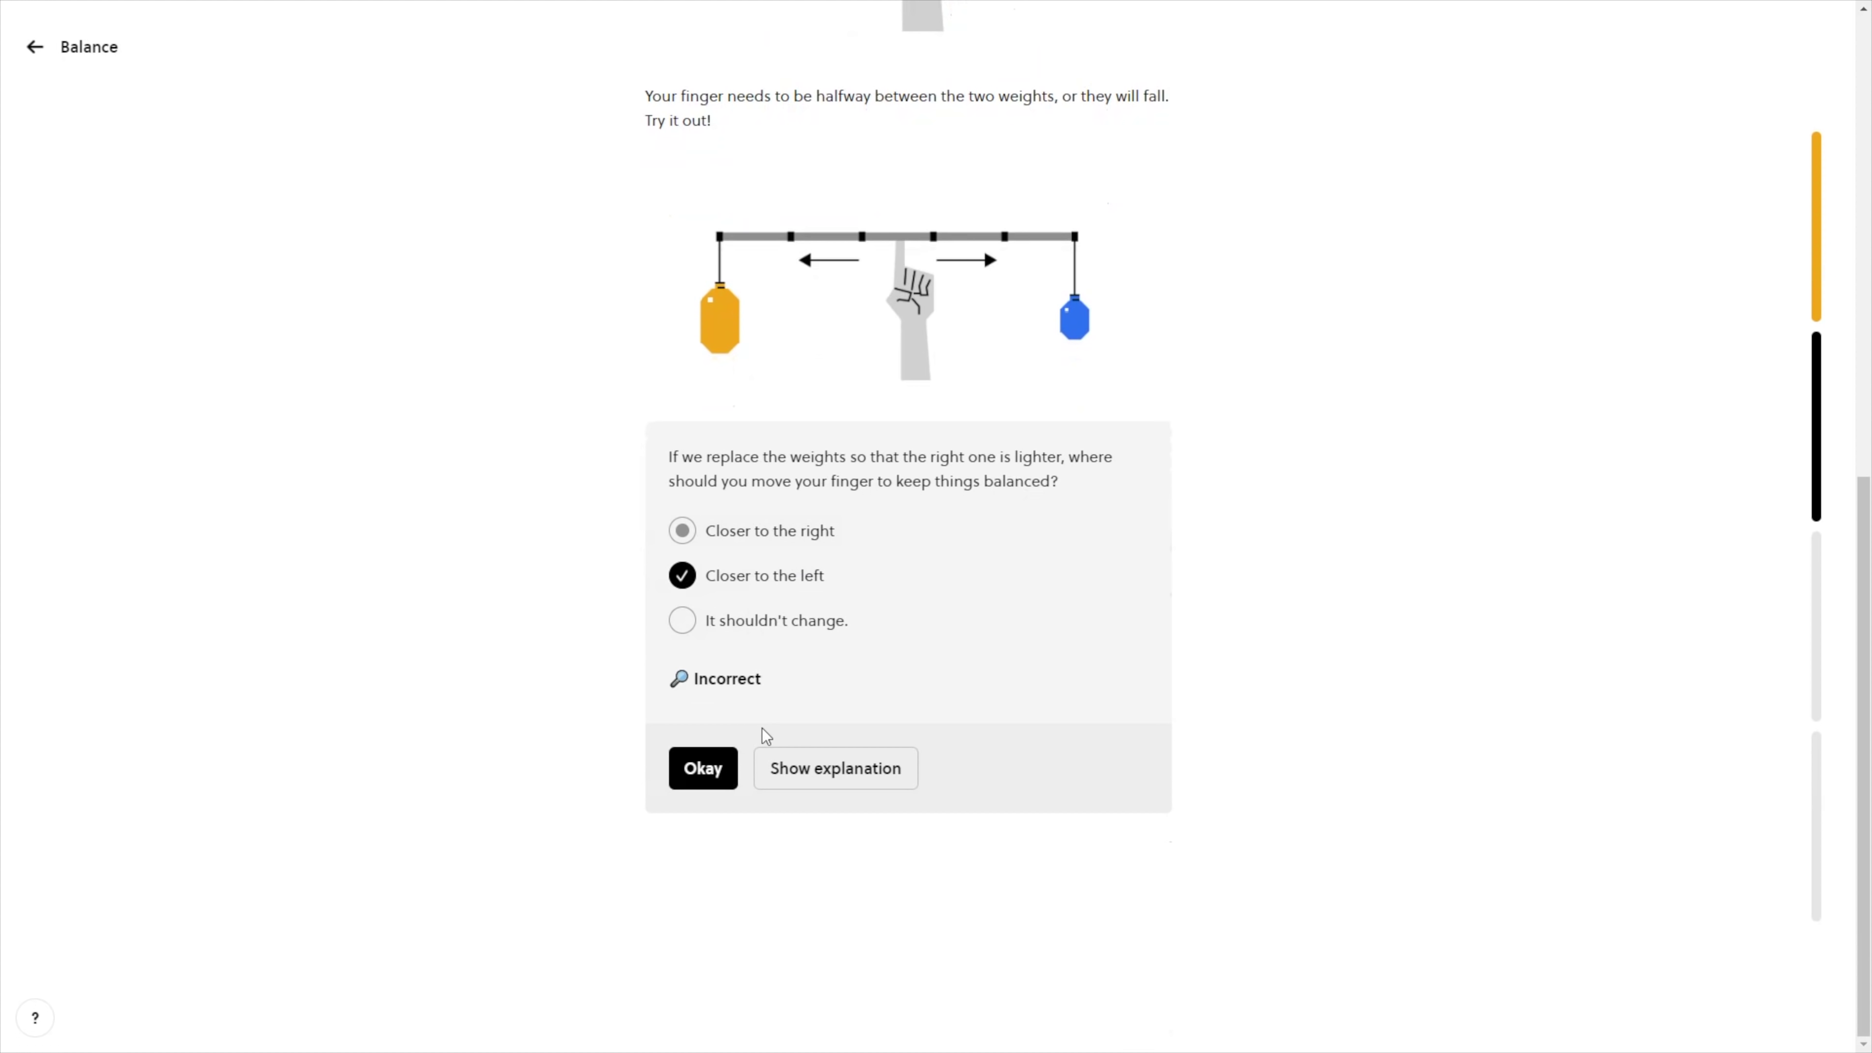
pyautogui.click(811, 771)
pyautogui.scroll(-3, 1022, 610)
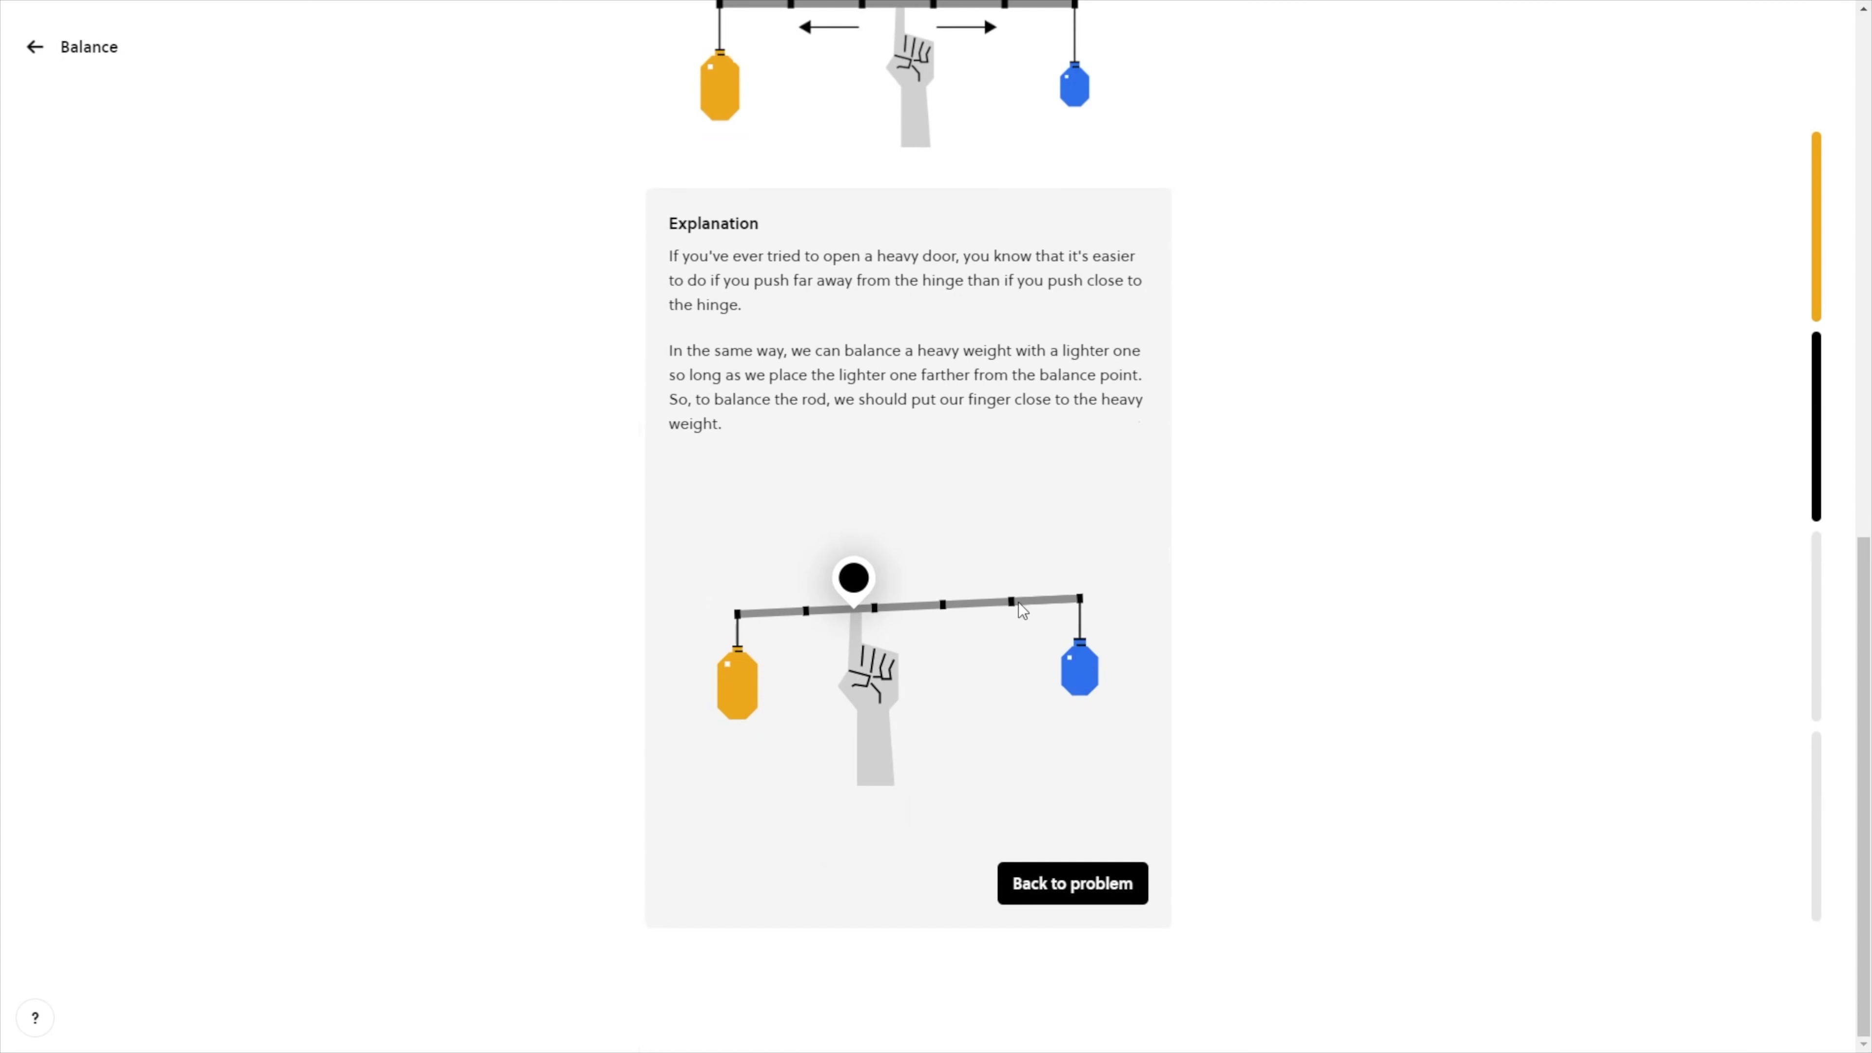
pyautogui.moveTo(857, 582)
pyautogui.mouseDown()
pyautogui.moveTo(928, 579)
pyautogui.moveTo(833, 603)
pyautogui.moveTo(854, 582)
pyautogui.mouseUp()
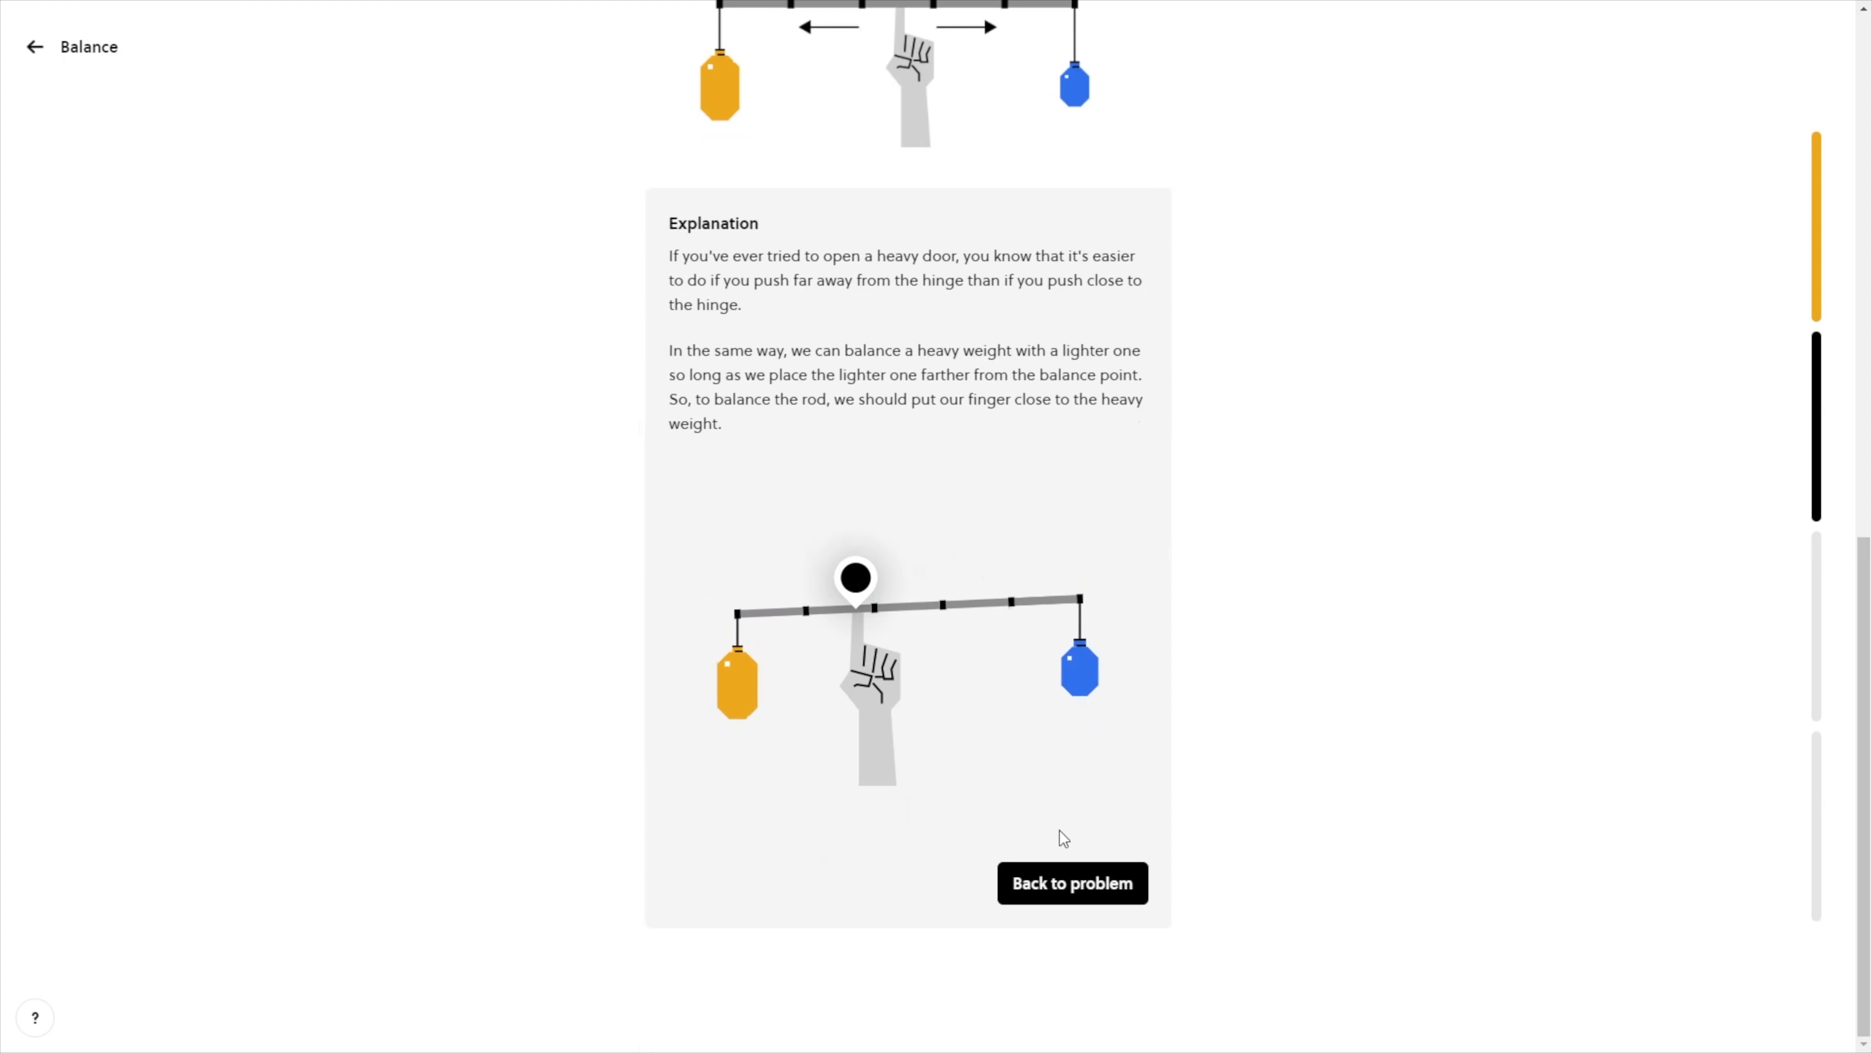
pyautogui.click(1069, 885)
pyautogui.click(711, 773)
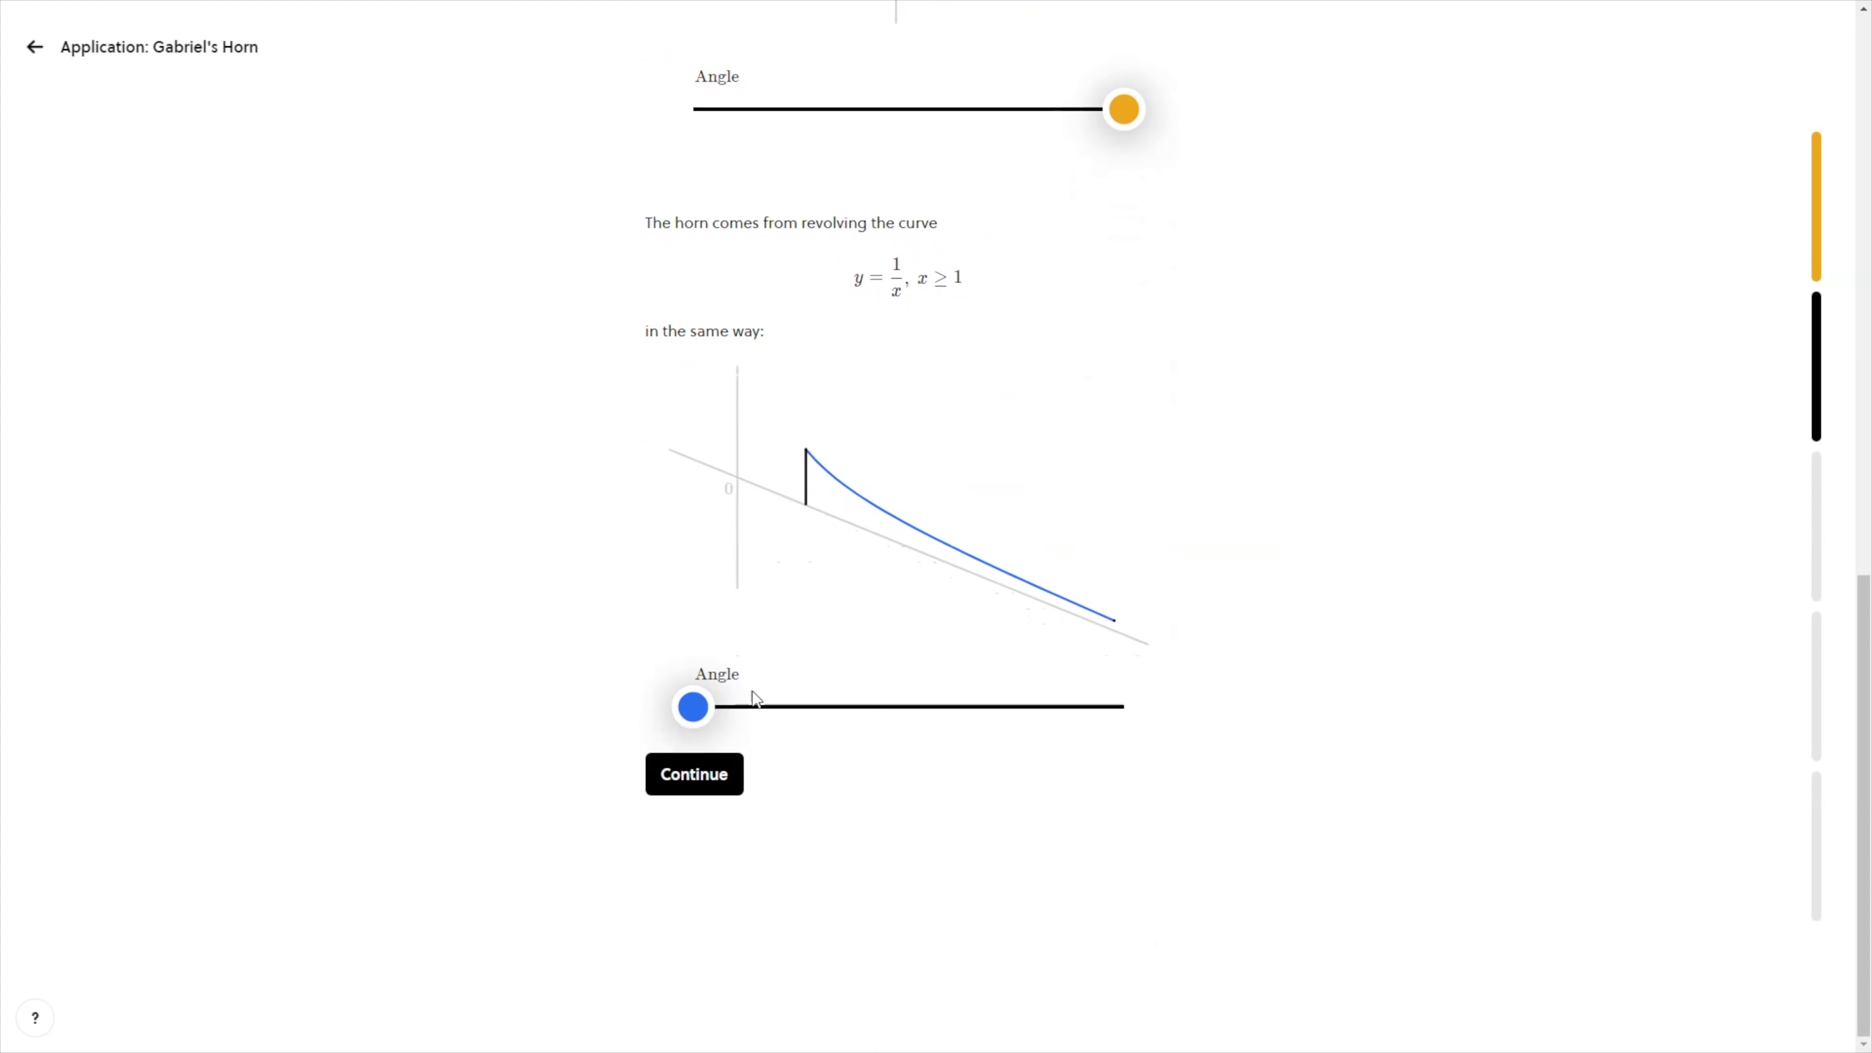
# Step: Revolve the curve into Gabriel's horn, answer t = 1 for the cannonball's peak, and submit the square-area answer
pyautogui.moveTo(685, 710); pyautogui.dragTo(1110, 710)
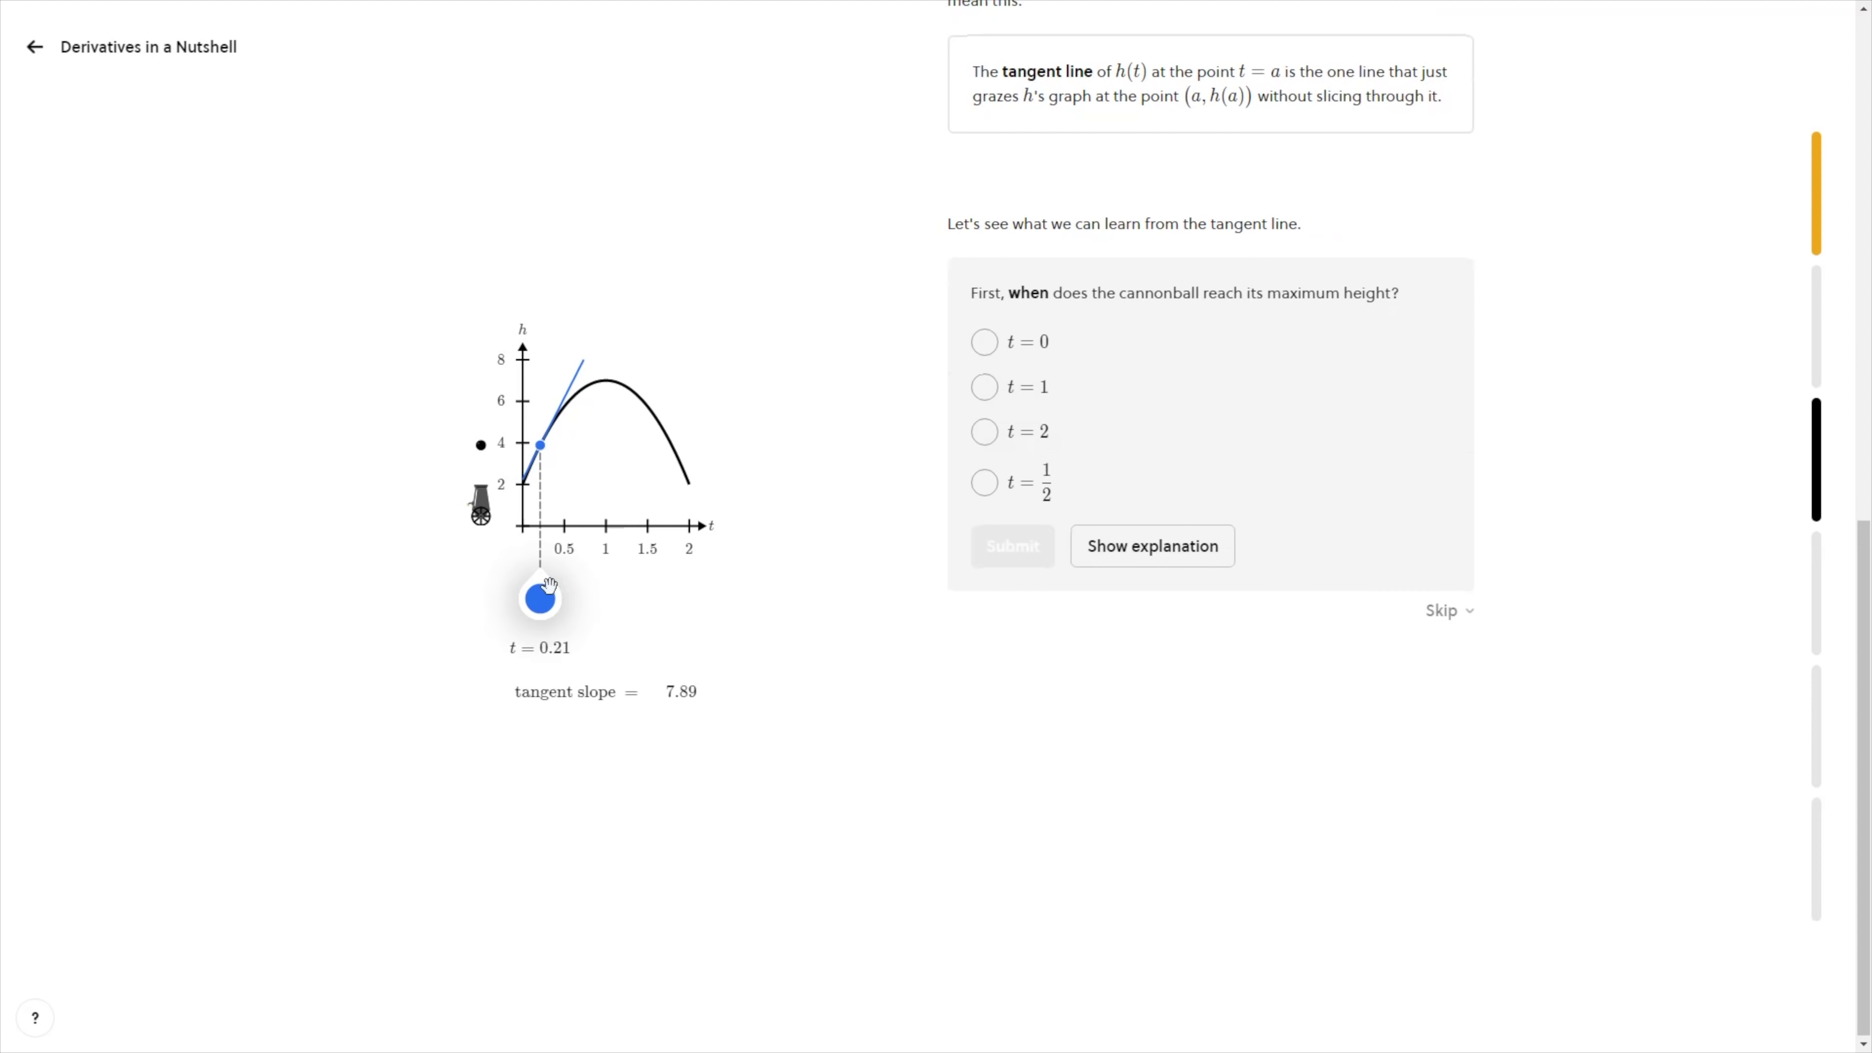
pyautogui.moveTo(549, 582); pyautogui.dragTo(618, 581)
pyautogui.click(1016, 387)
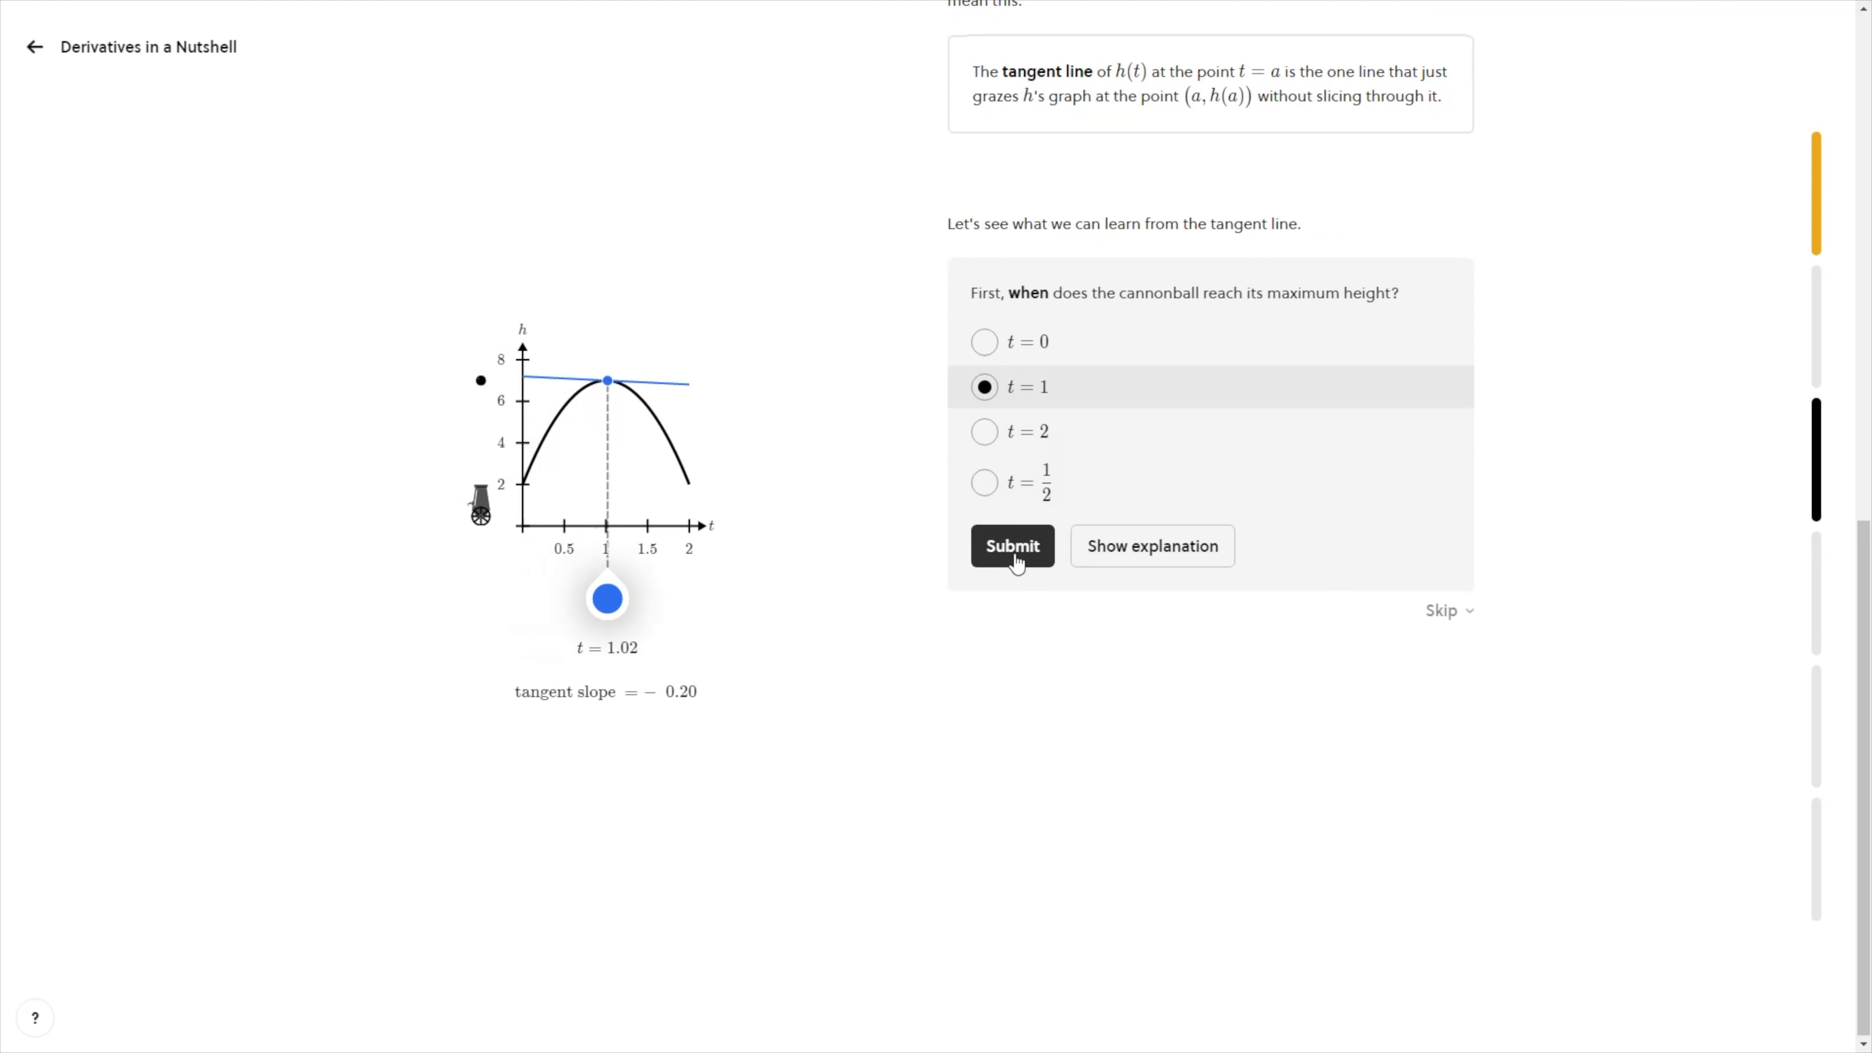
pyautogui.click(1016, 551)
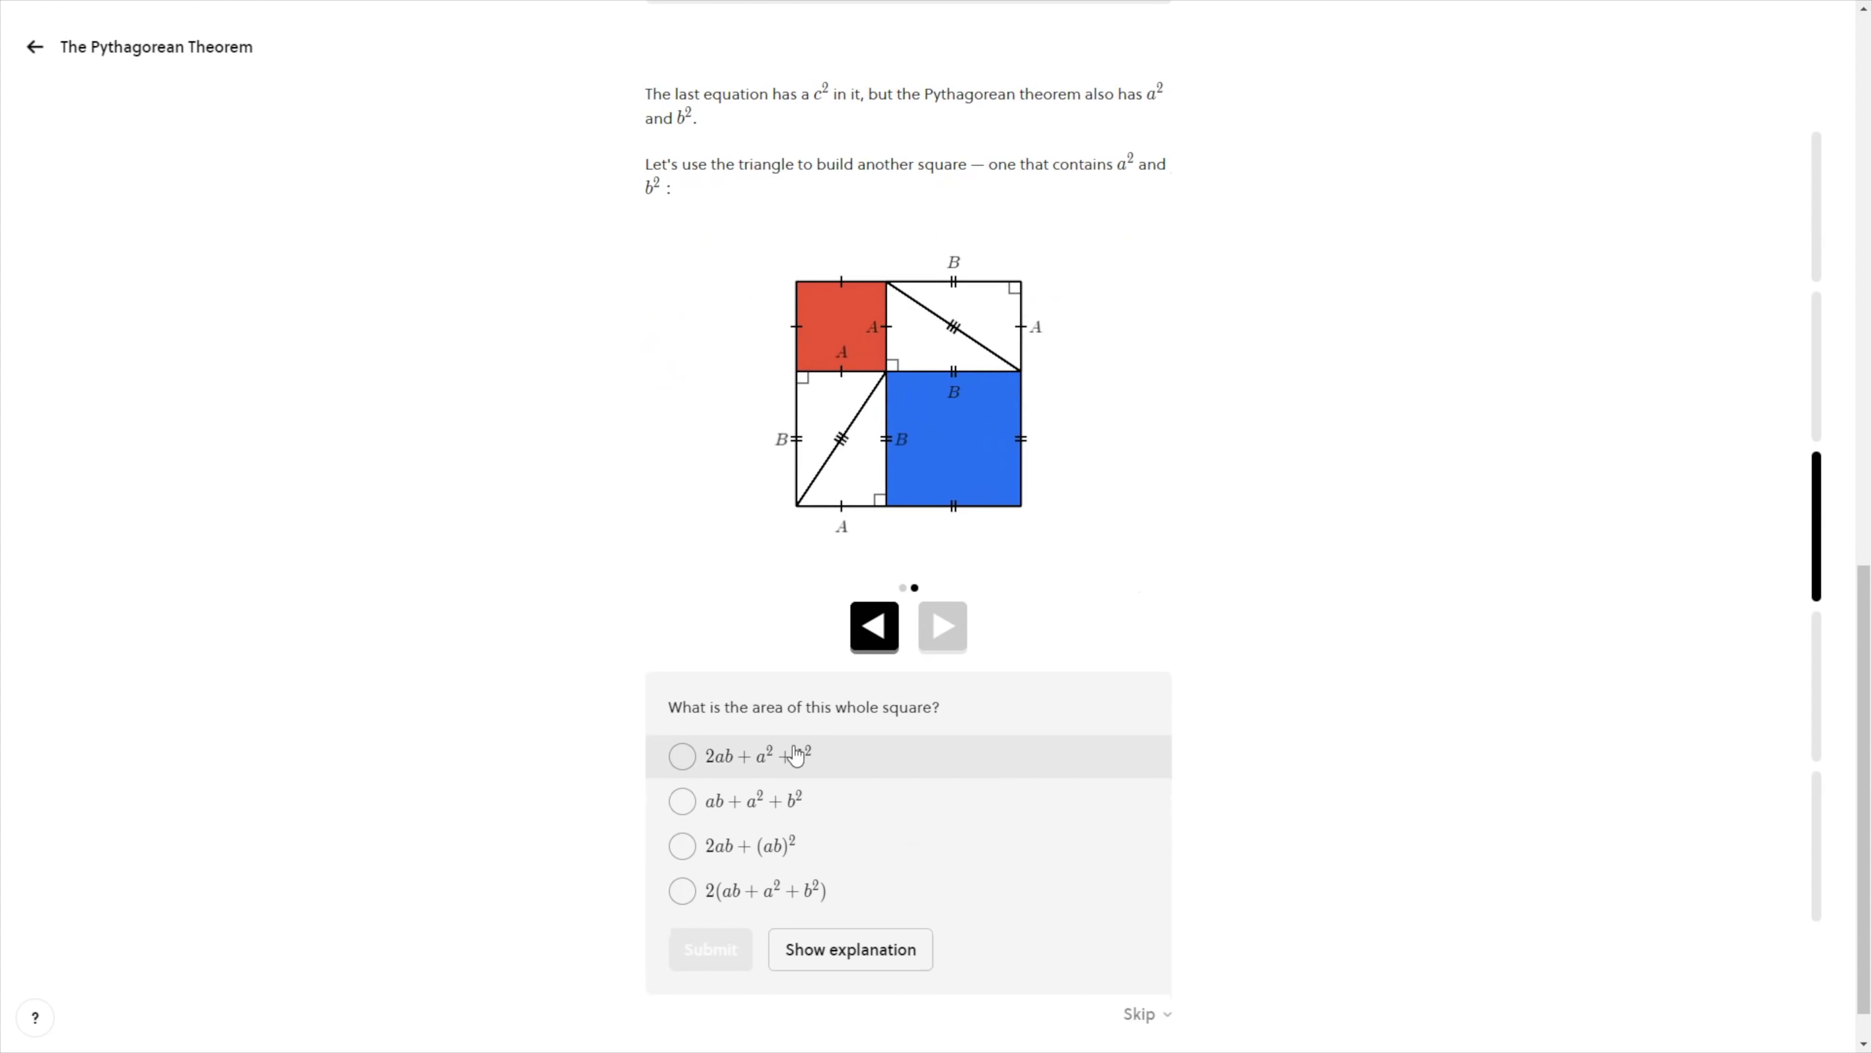
pyautogui.click(697, 951)
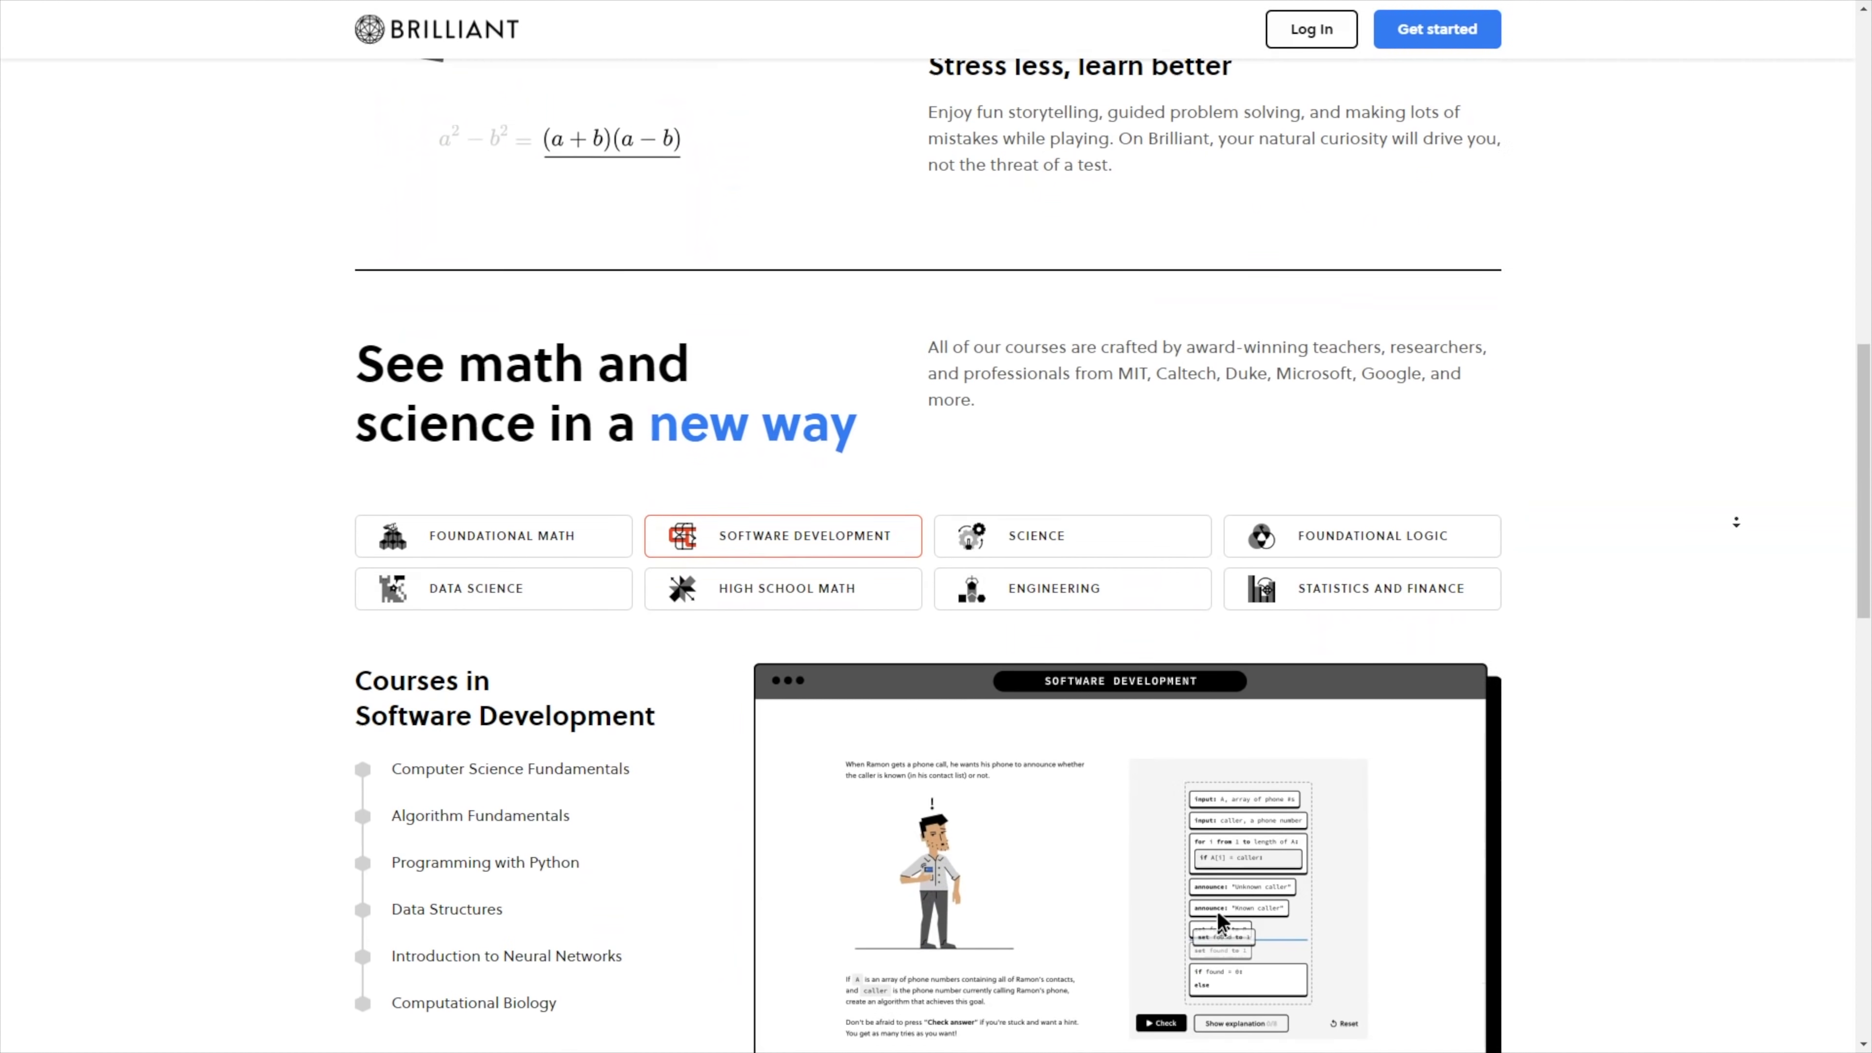
# Step: Autoscroll to the 'See math and science in a new way' section listing the Software Development courses
pyautogui.middleClick(1744, 535)
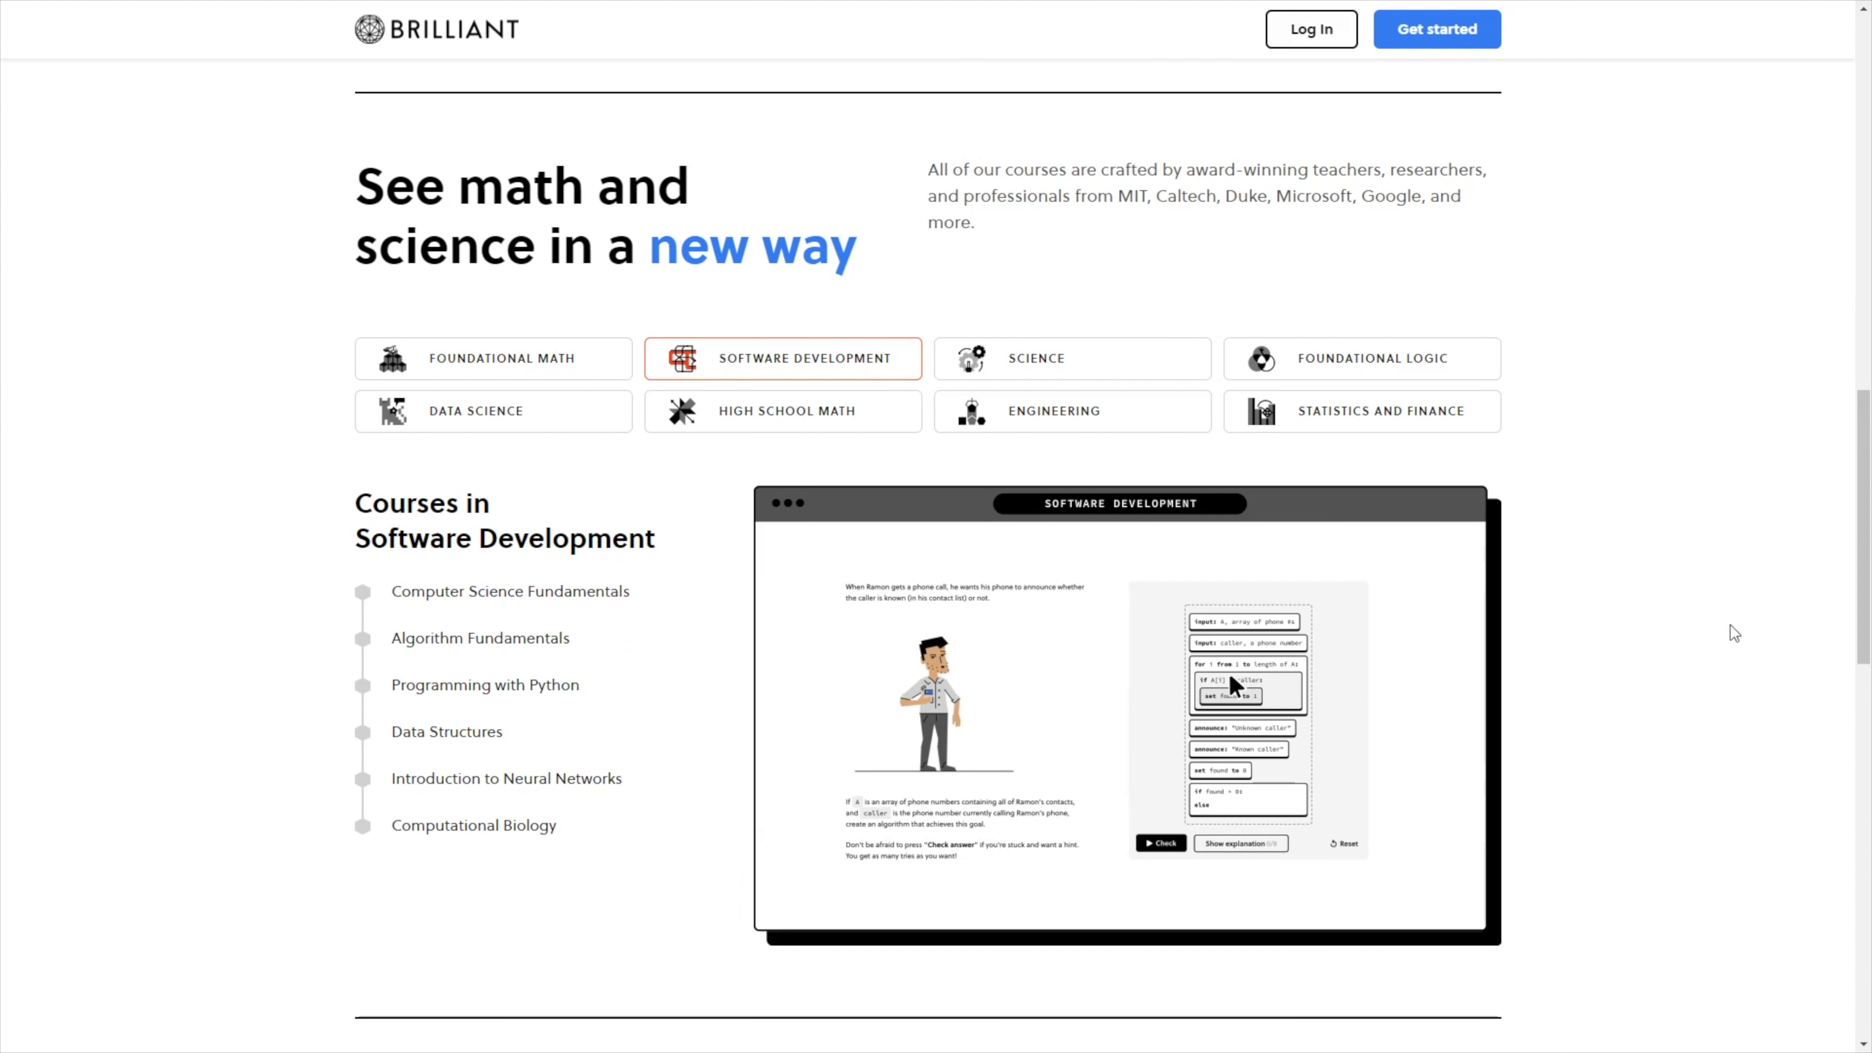